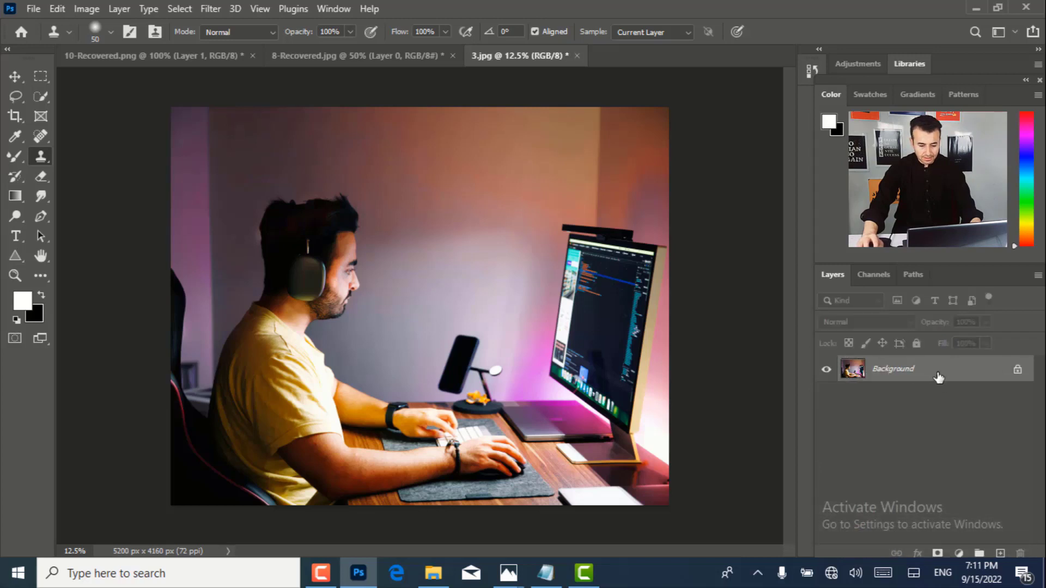
Duplicate the Background layer and select the copy after toggling the visibility of both layers
drag(938, 376, 1001, 552)
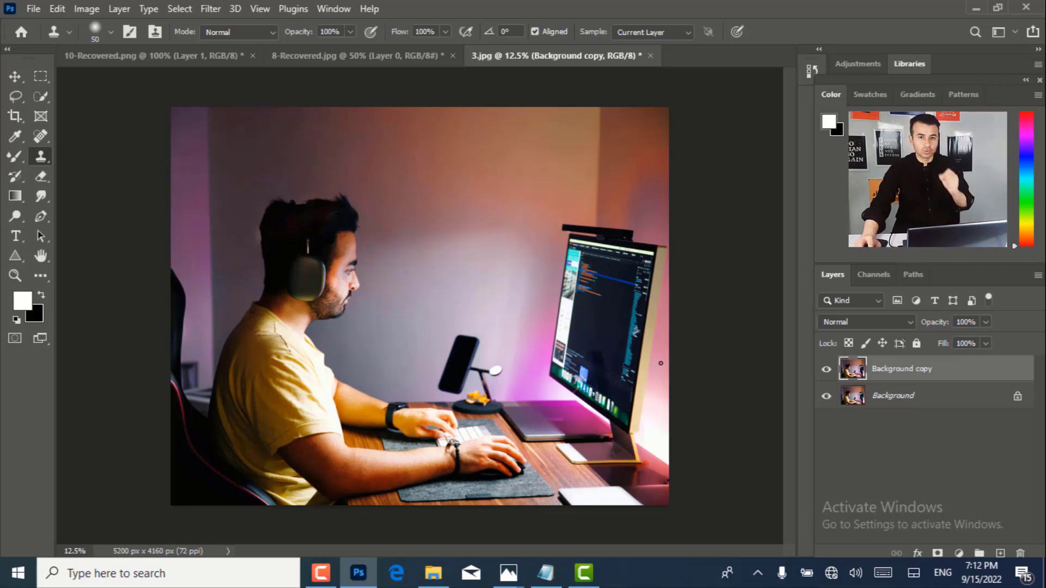
click(826, 370)
click(827, 398)
click(827, 396)
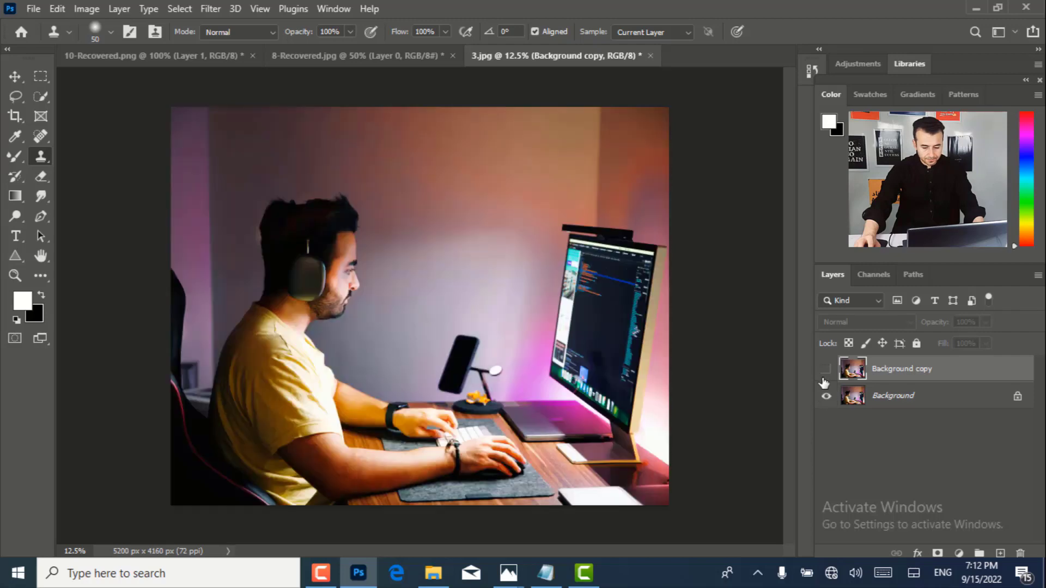
click(827, 371)
click(920, 395)
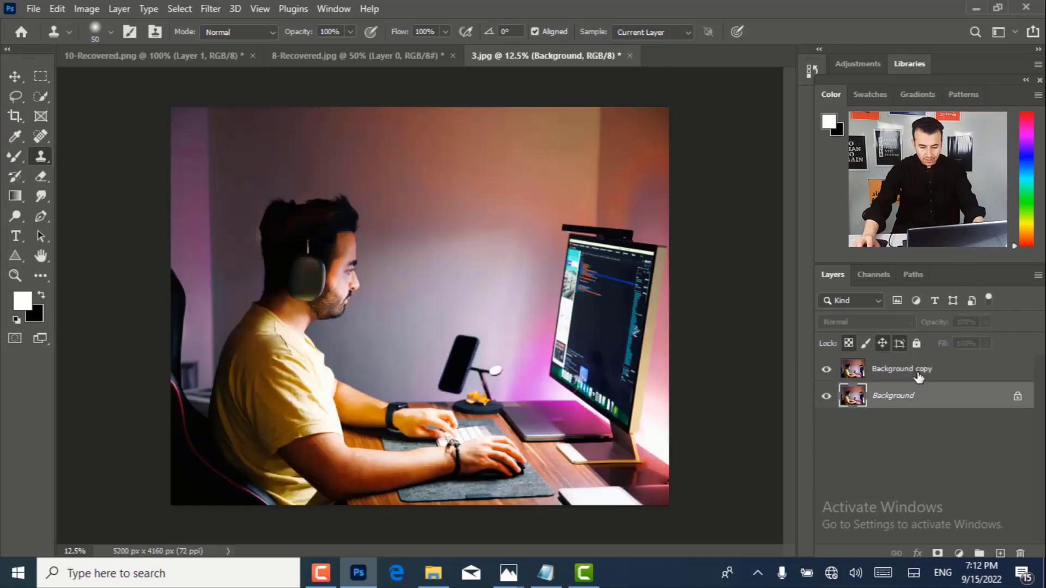
click(844, 369)
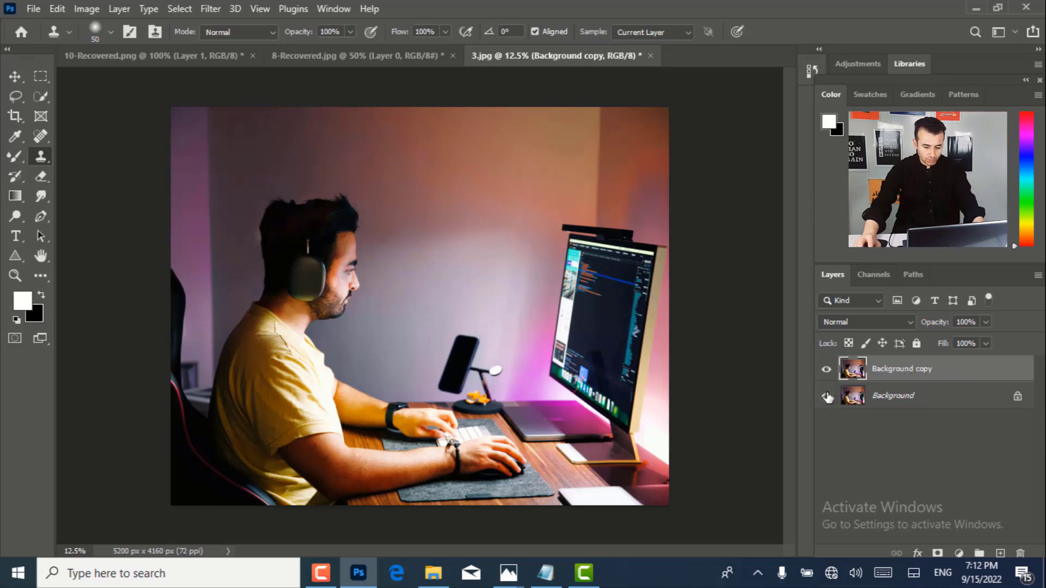
Apply a Black & White adjustment to the Background copy with Reds at 121% and Magentas at 26%
click(100, 10)
mouse_move(113, 50)
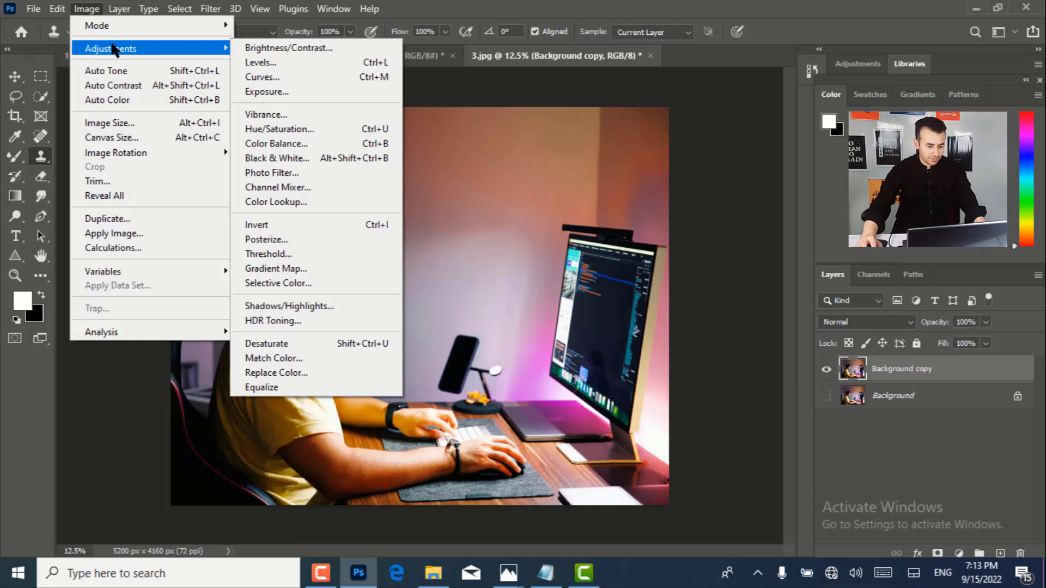
click(277, 158)
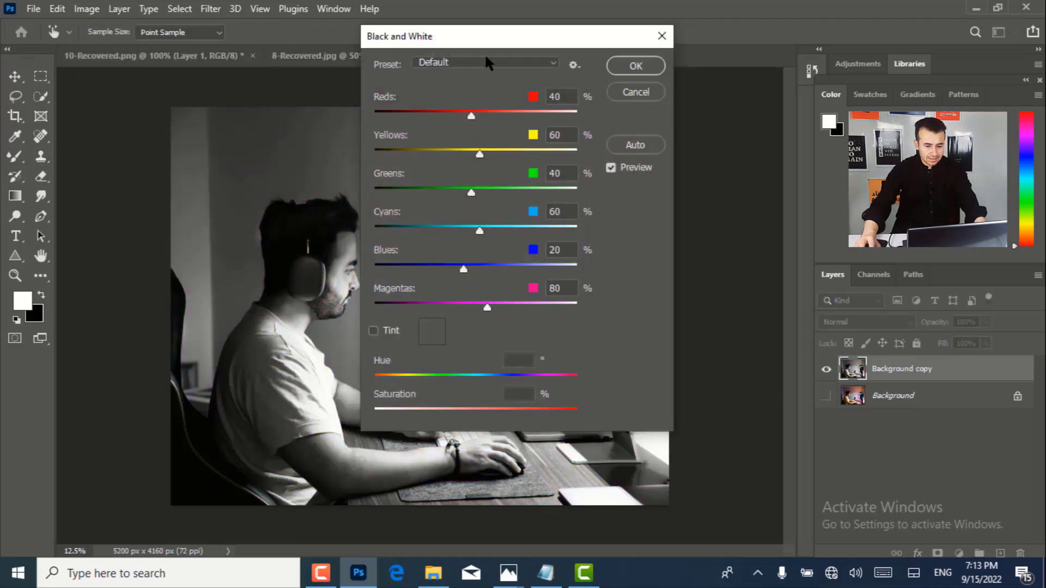
drag(581, 46, 827, 22)
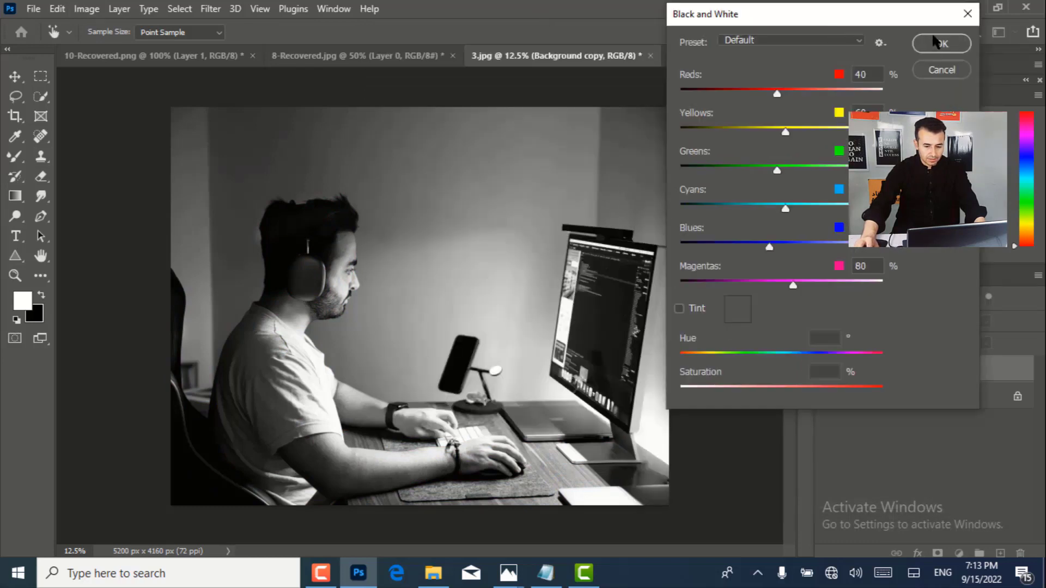
click(921, 146)
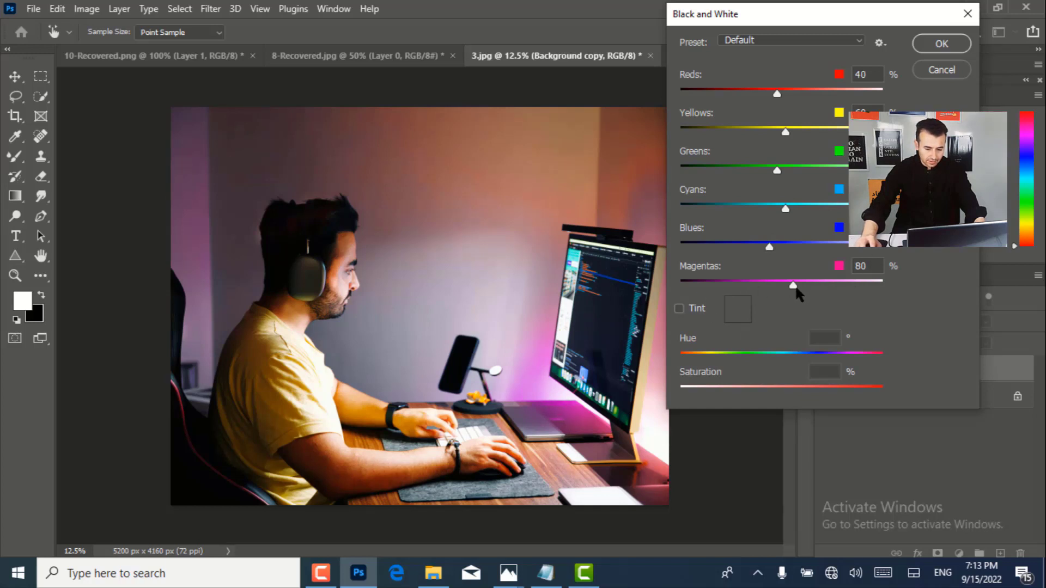
mouse_move(795, 289)
mouse_down()
mouse_move(872, 294)
mouse_move(687, 287)
mouse_move(814, 288)
mouse_move(805, 291)
mouse_up()
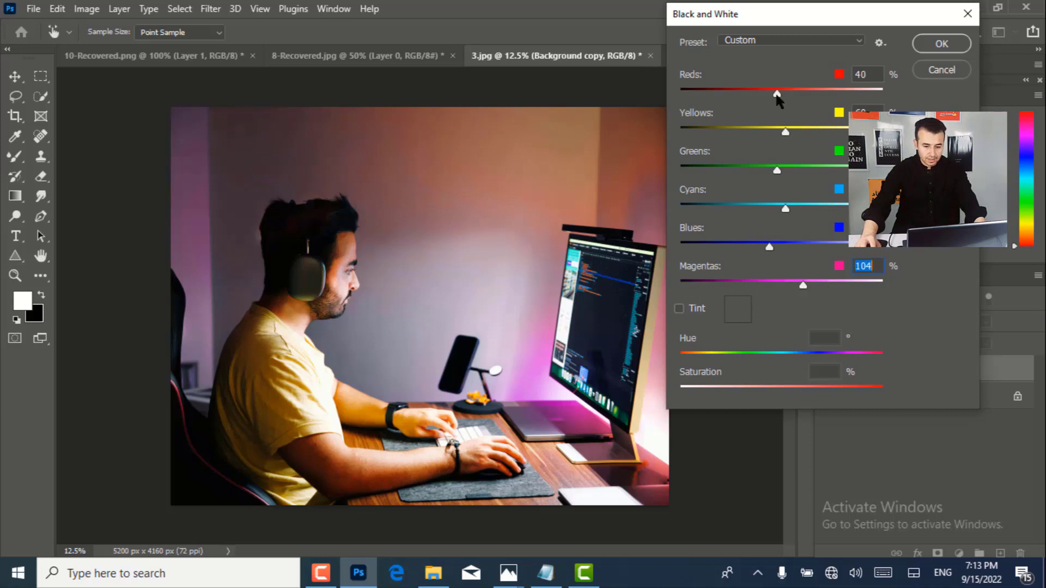
drag(778, 98, 809, 94)
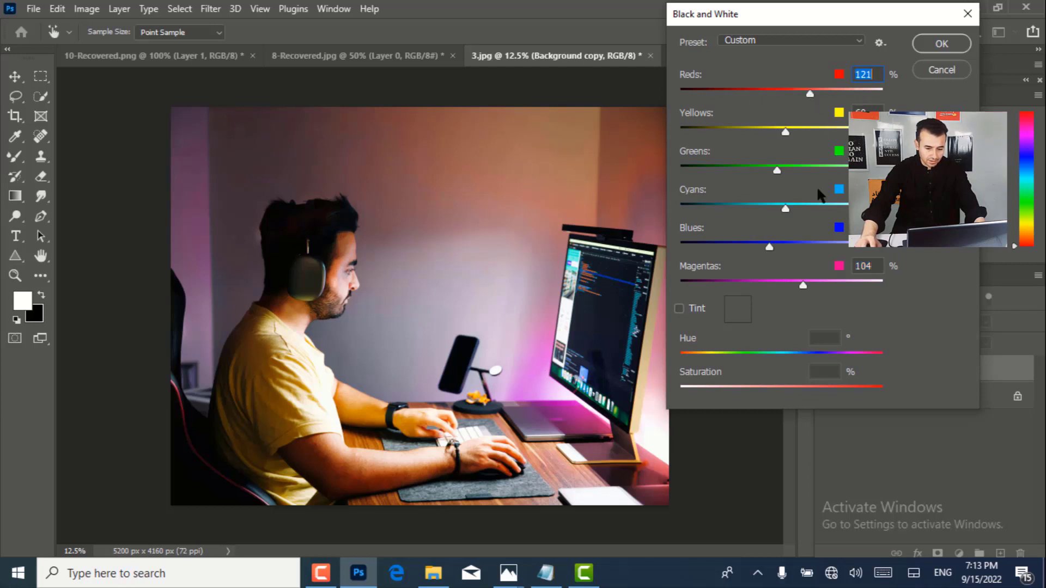
drag(803, 289, 773, 288)
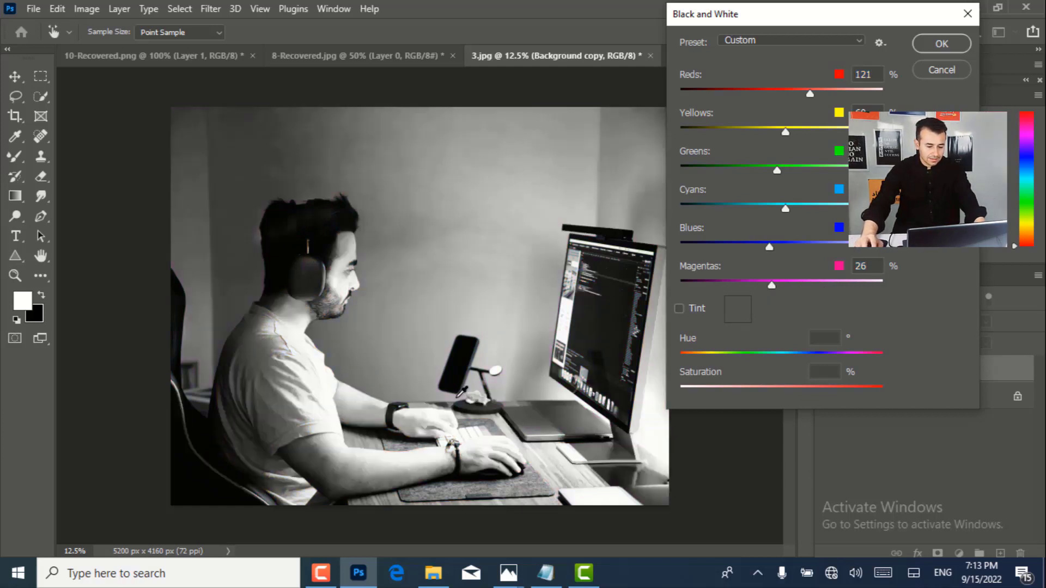
click(941, 44)
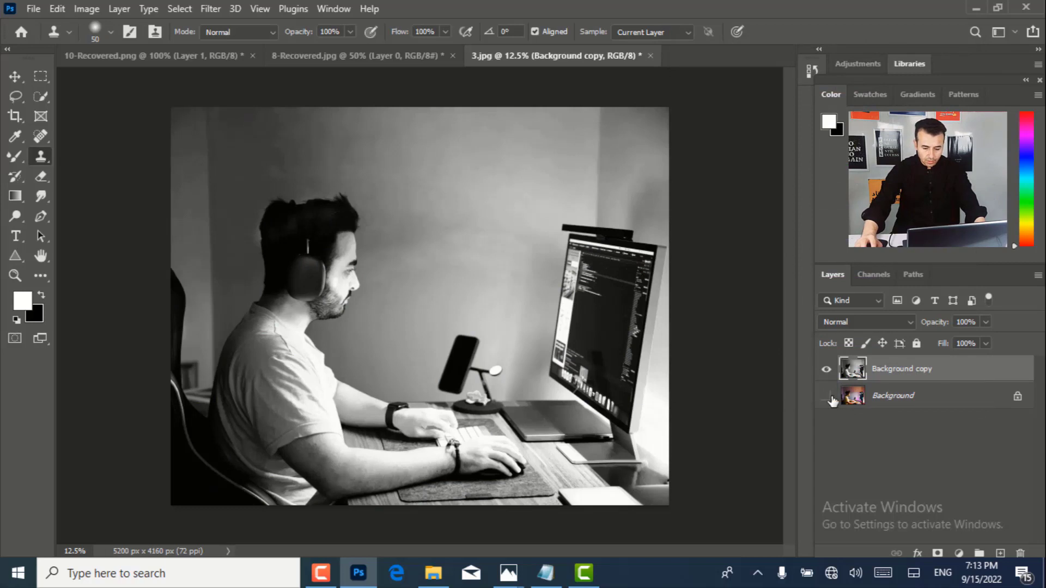
Compare the colour Background with the black-and-white copy by toggling layer visibility, leaving both shown and the copy selected
click(826, 369)
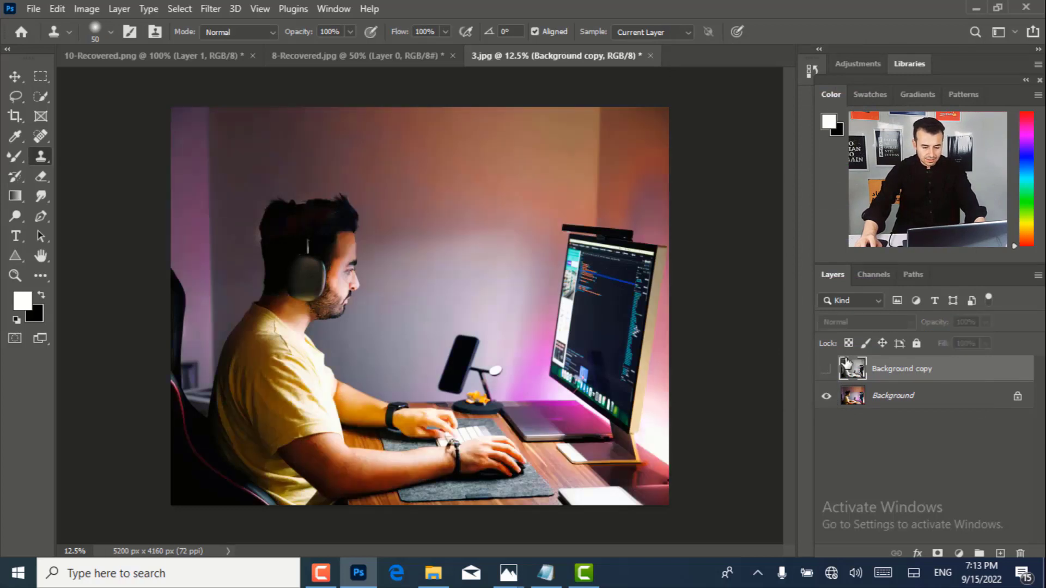
click(917, 396)
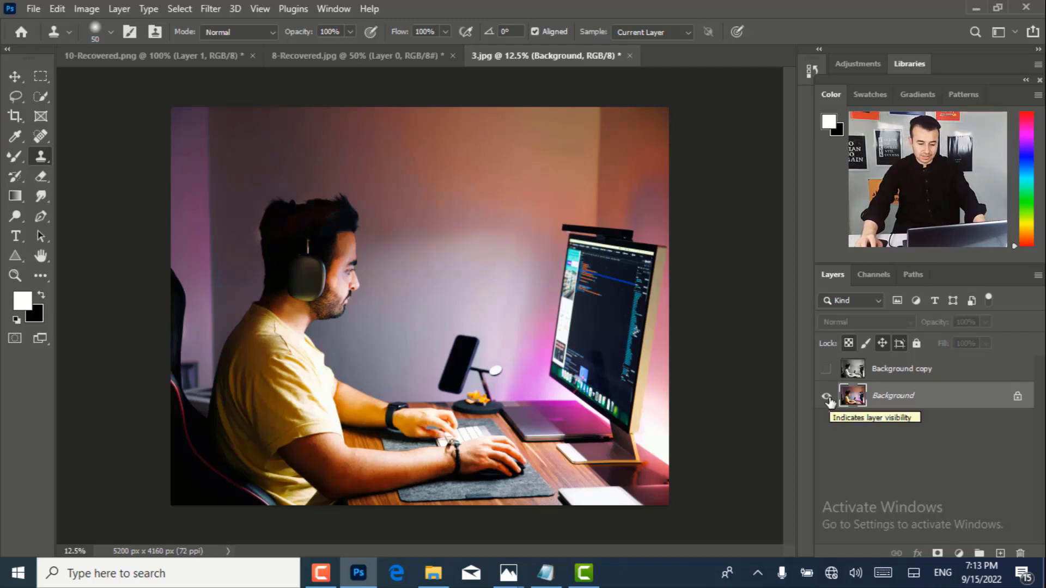
click(826, 396)
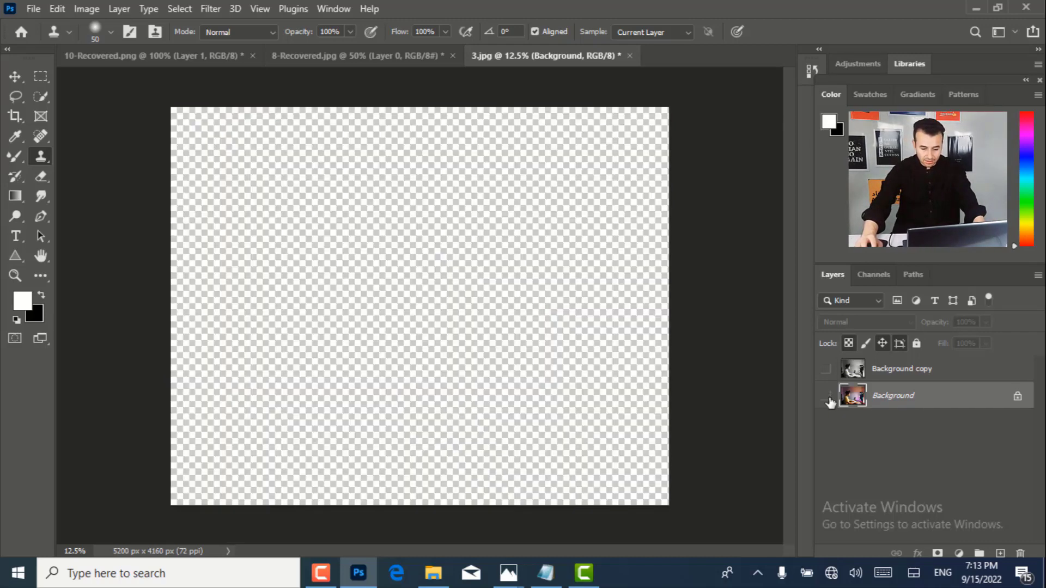
click(826, 370)
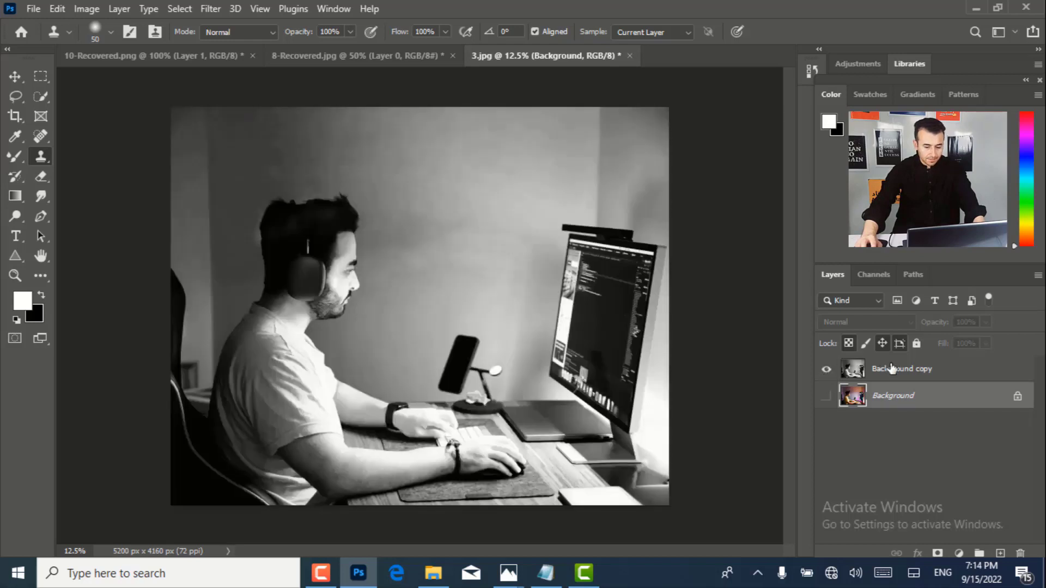
click(908, 376)
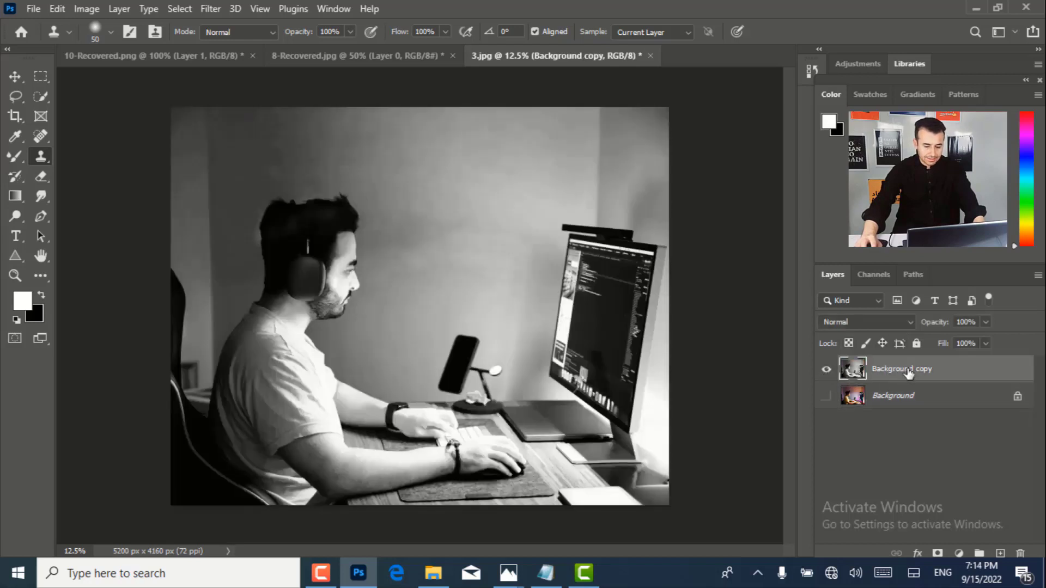
click(828, 398)
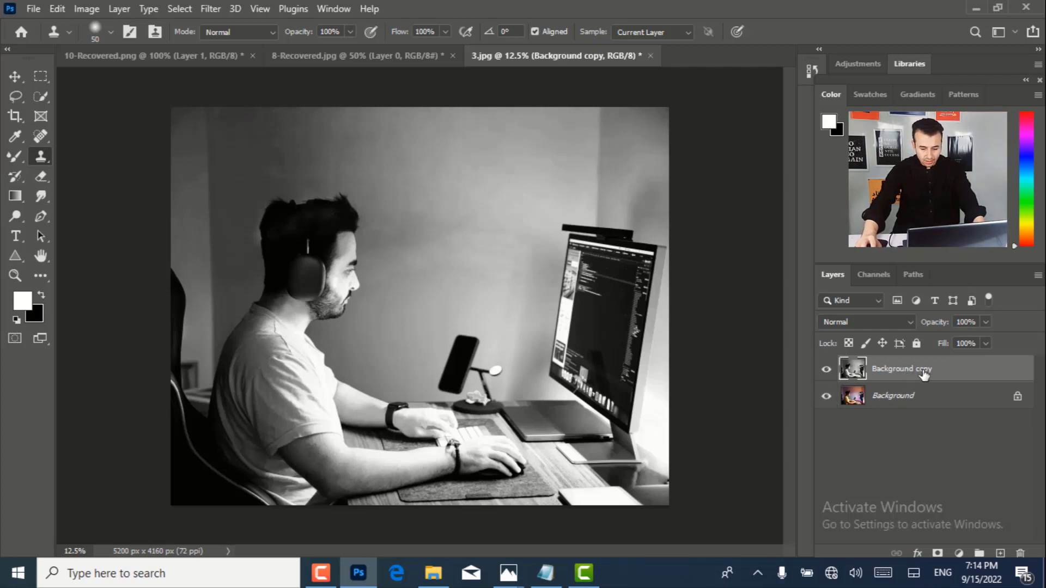
Unlock the colour Background layer and move the black-and-white copy beneath it
drag(922, 371, 1017, 403)
click(1016, 397)
drag(908, 378, 905, 415)
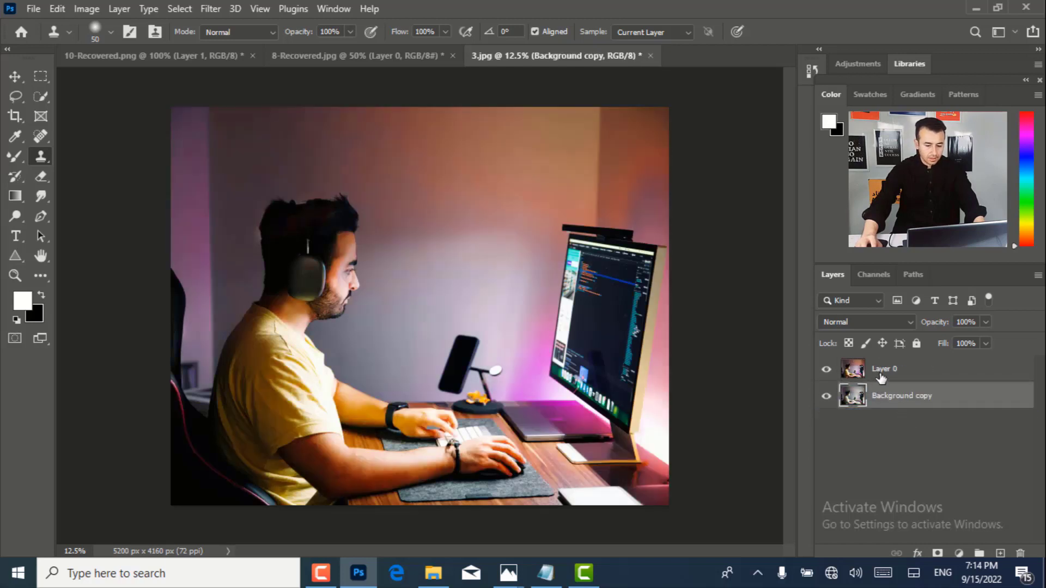
click(826, 371)
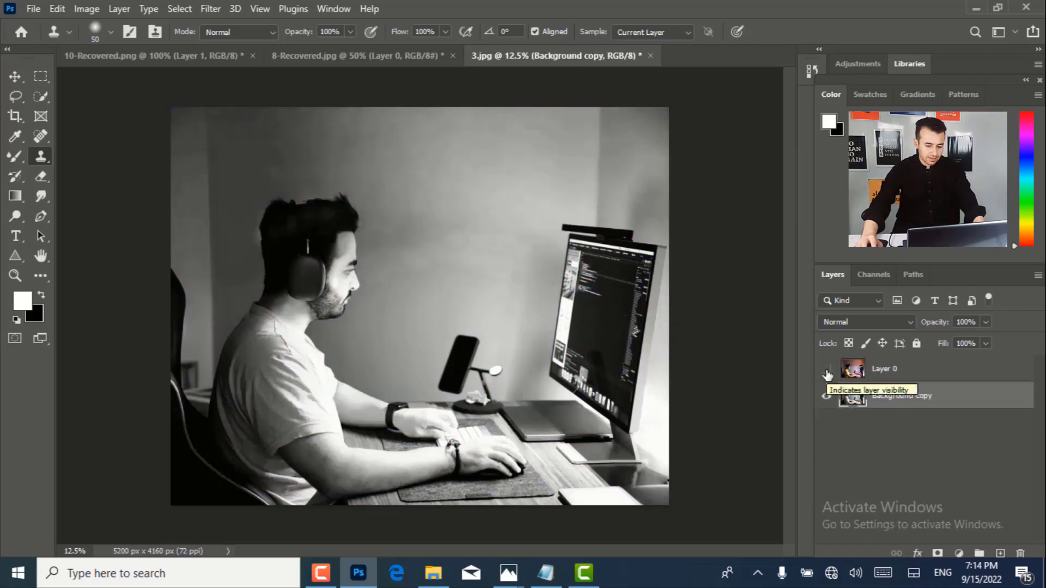
click(826, 370)
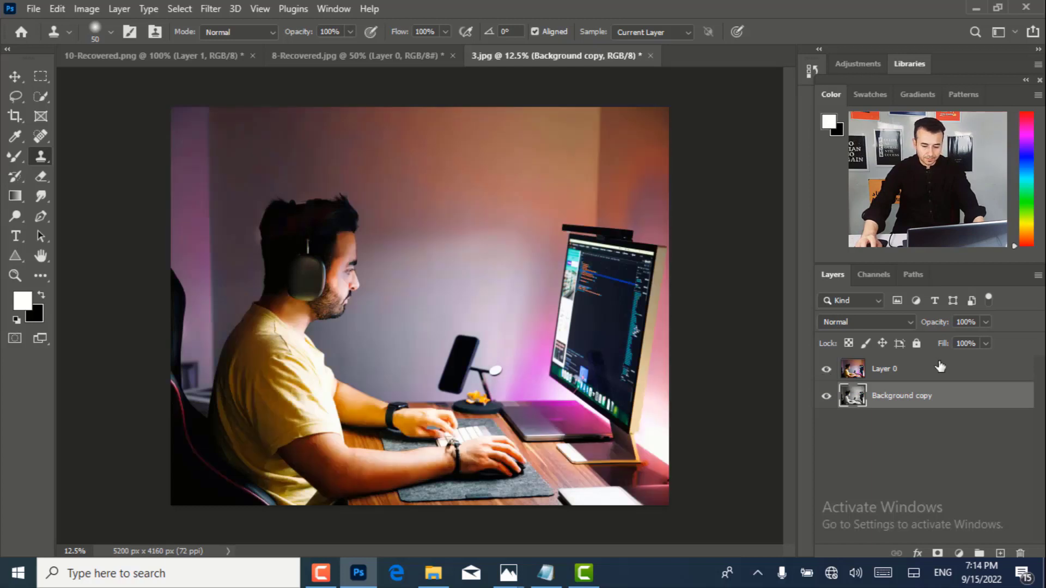
Add a white layer mask to the colour layer, Layer 0, and enlarge the current brush to 250
click(913, 374)
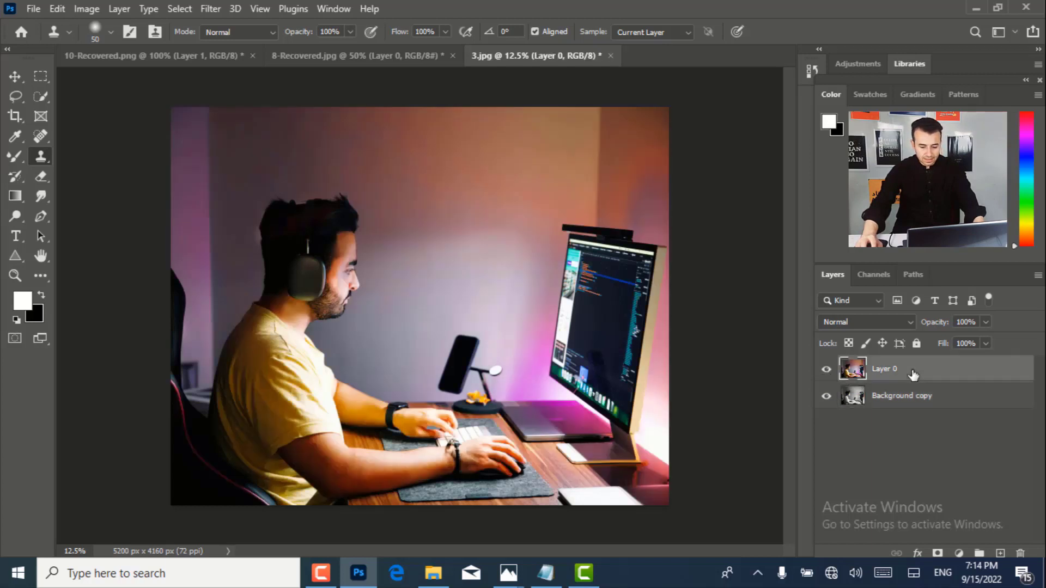
click(938, 554)
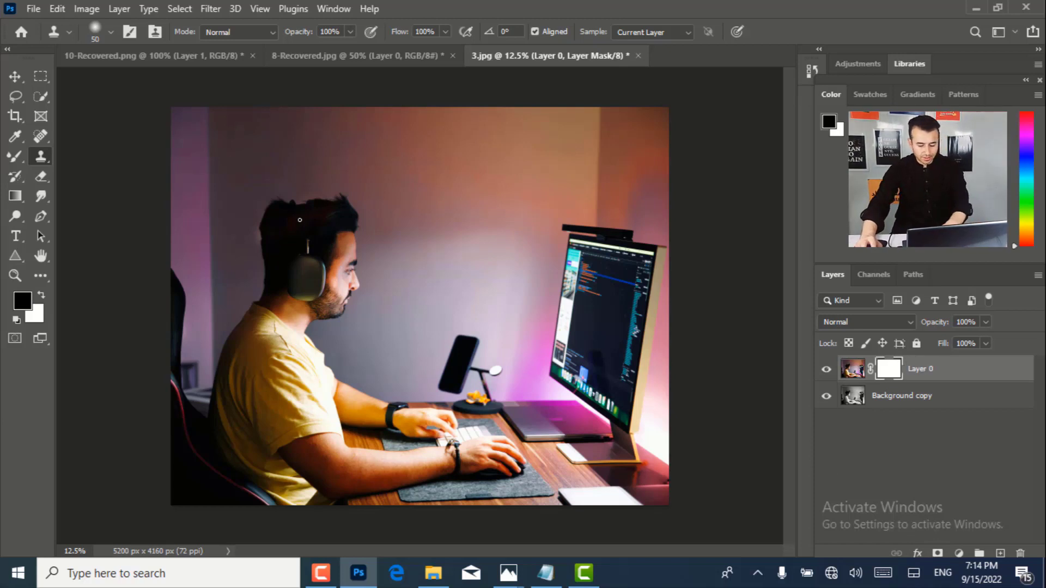
key(bracketright)
key(bracketright)
key(bracketright)
key(bracketright)
key(bracketright)
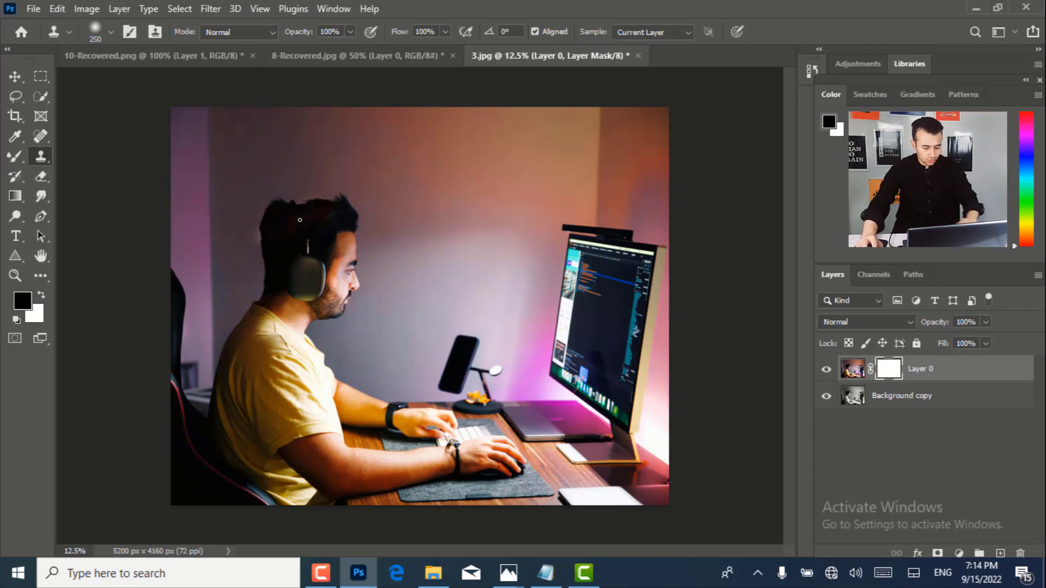
Switch from the Clone Stamp to the regular Brush Tool for painting on the mask around the man's head
key(z)
alt+click(305, 233)
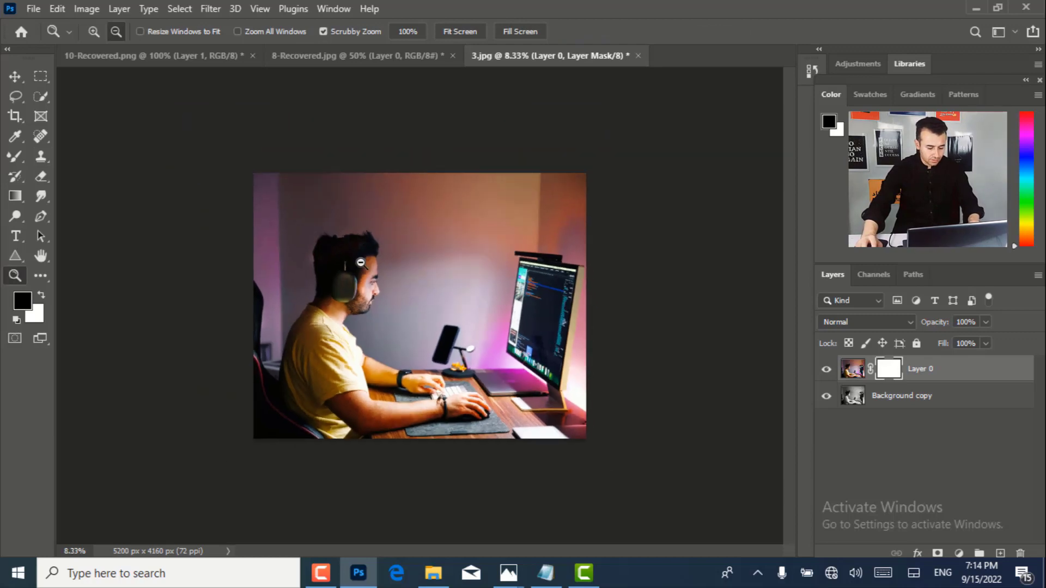
click(335, 281)
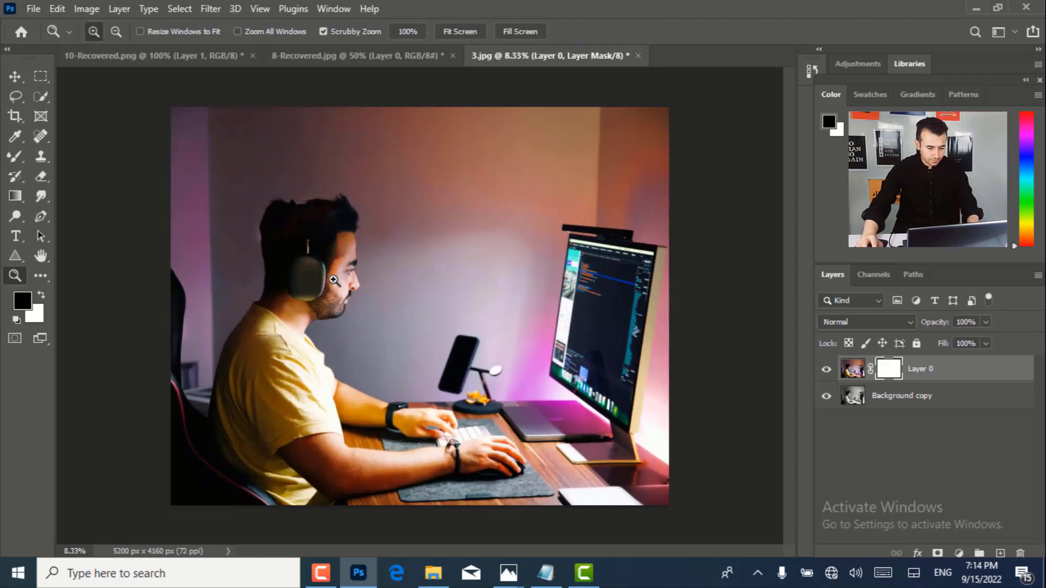
click(255, 269)
click(254, 269)
click(301, 280)
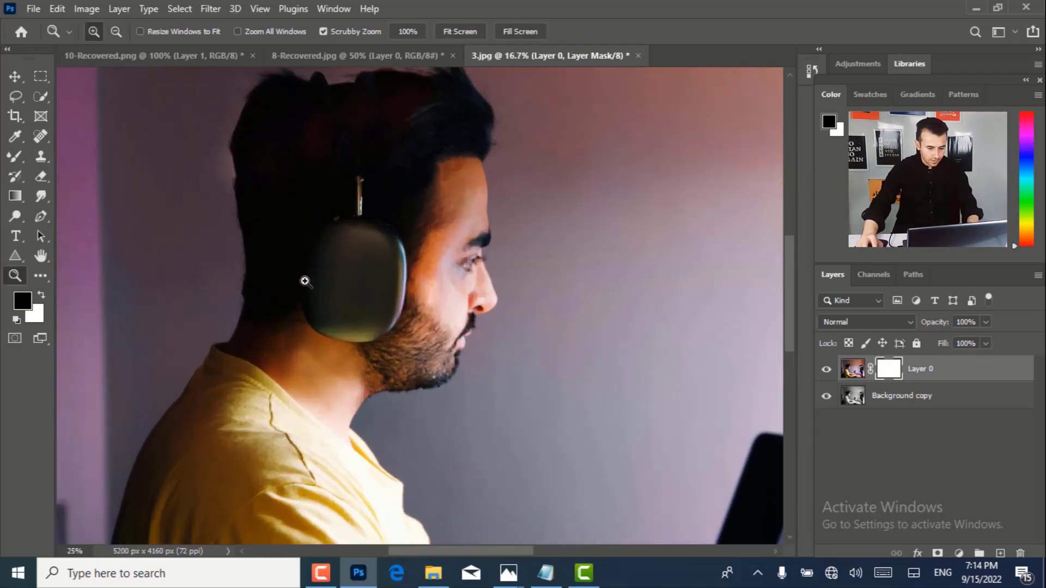
key(alt)
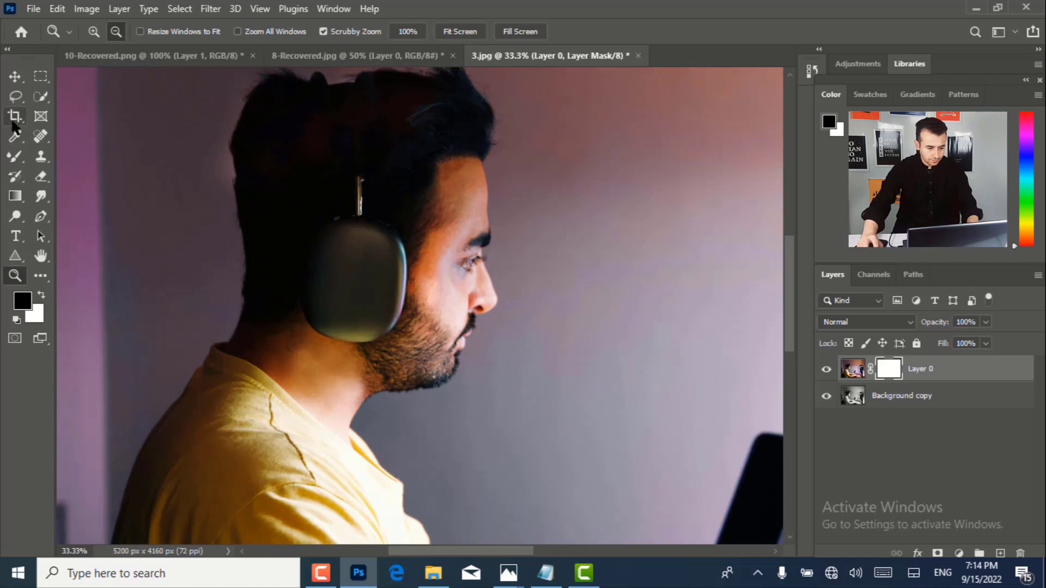
click(16, 161)
right_click(16, 156)
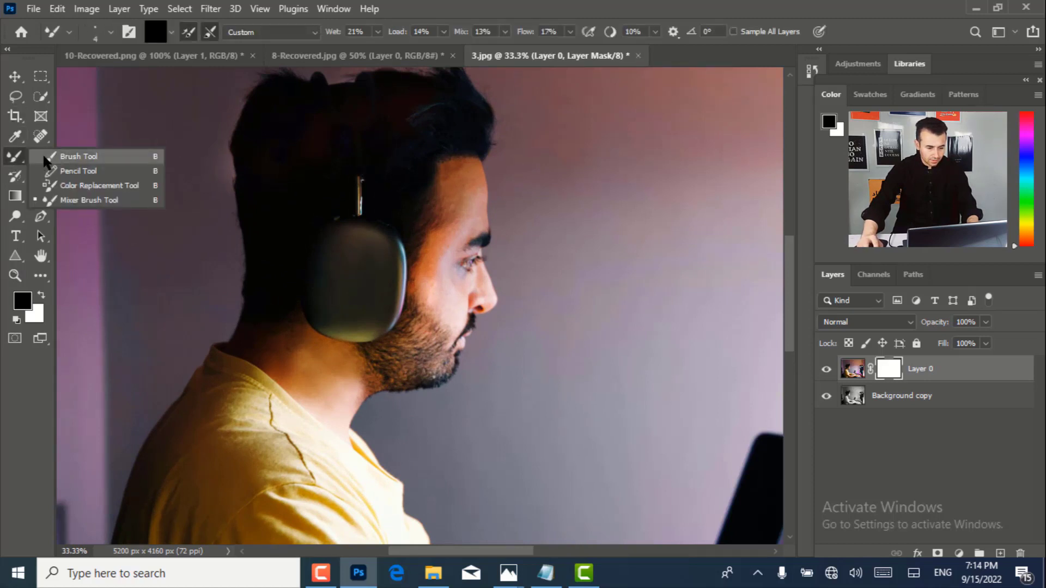
click(77, 154)
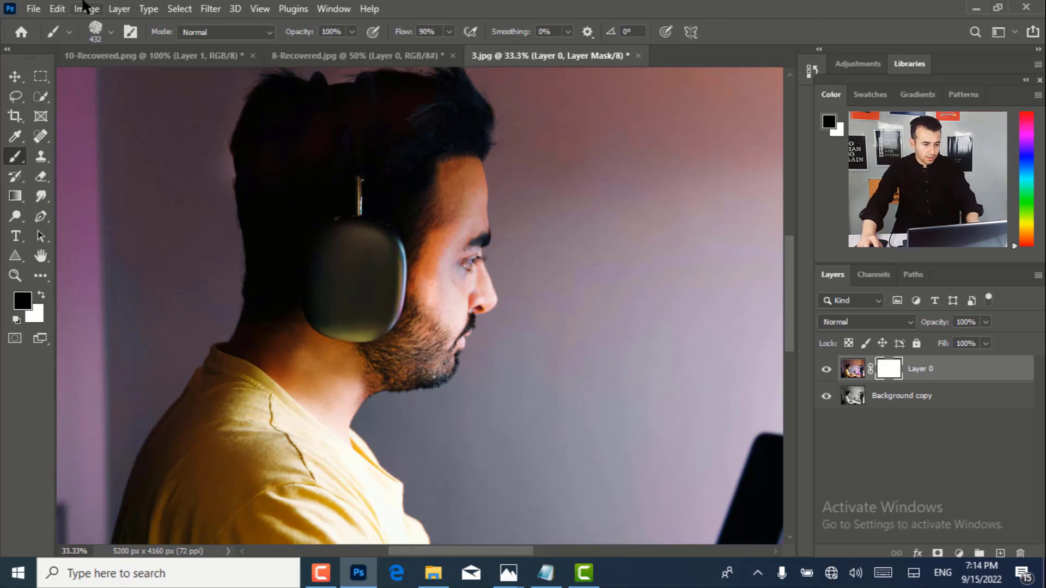
Choose the Soft Round preset from the General Brushes group for the Brush Tool
click(111, 31)
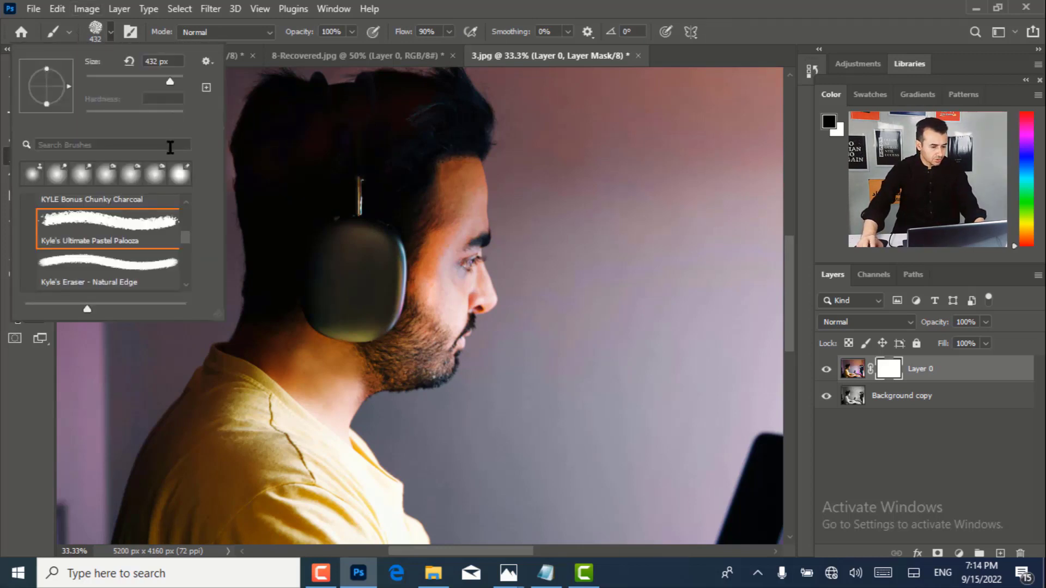
scroll(184, 170, up, 4)
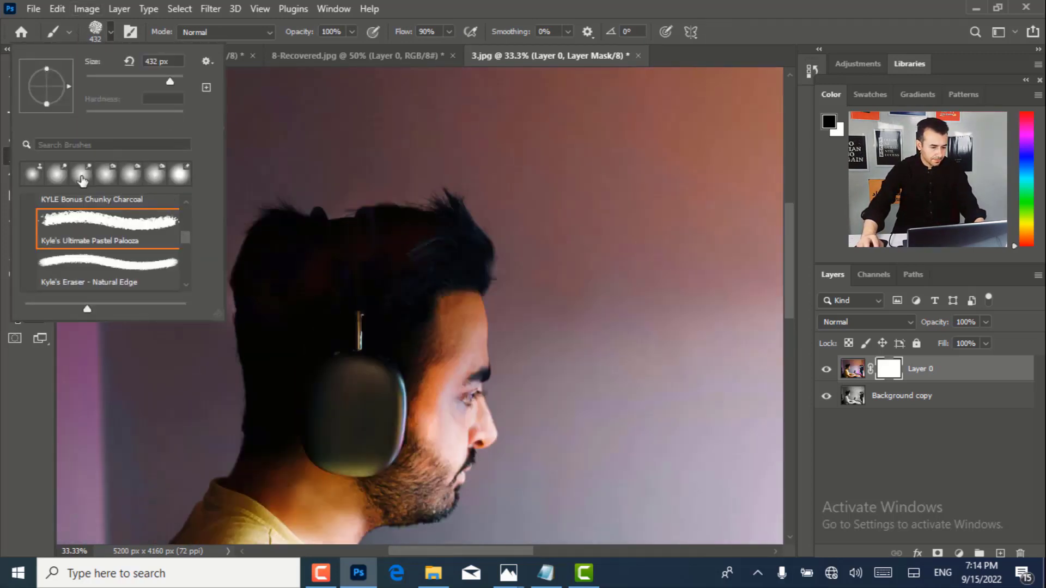
mouse_move(185, 240)
mouse_down()
mouse_move(183, 187)
mouse_move(183, 213)
mouse_move(184, 205)
mouse_up()
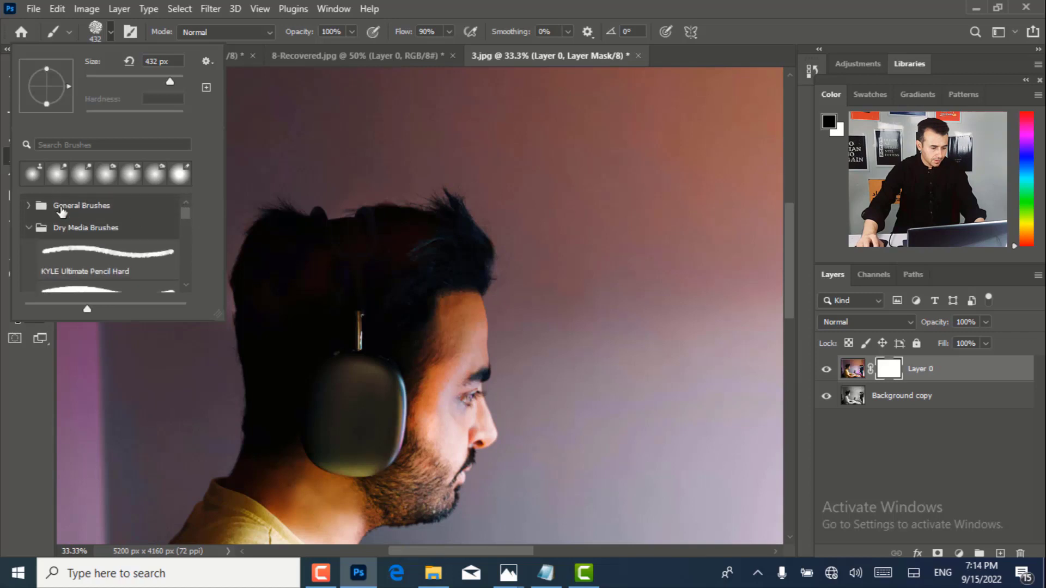
click(25, 206)
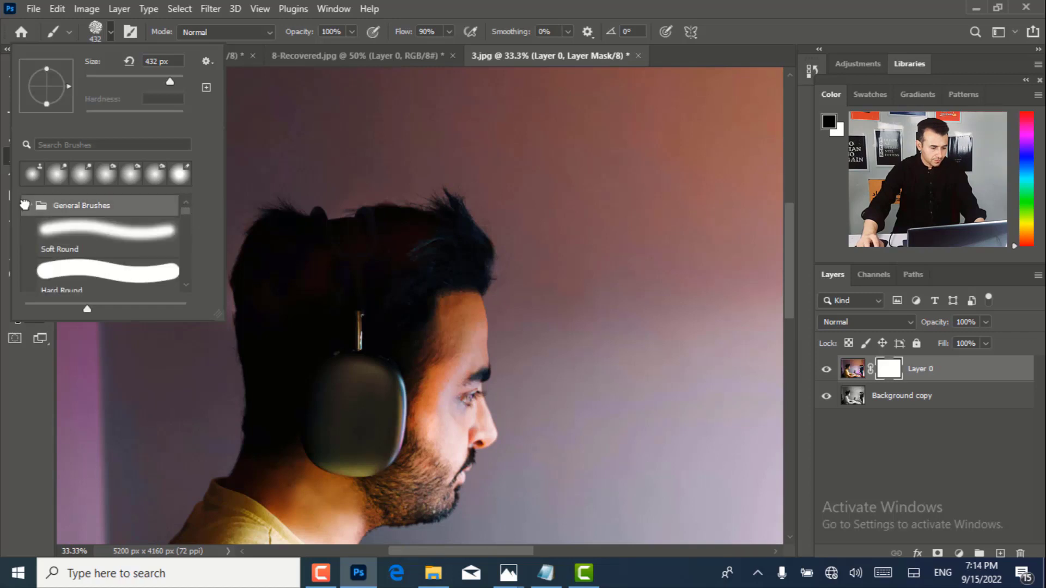
click(106, 243)
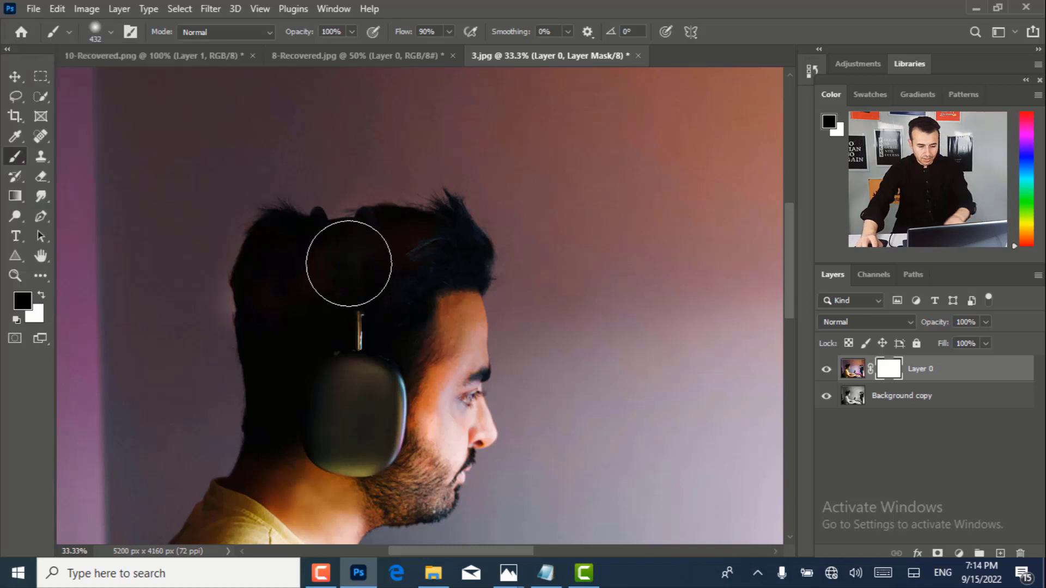
Reduce the brush size to 175 and paint black on Layer 0's mask over the wall in front of the man's face
click(349, 263)
key([)
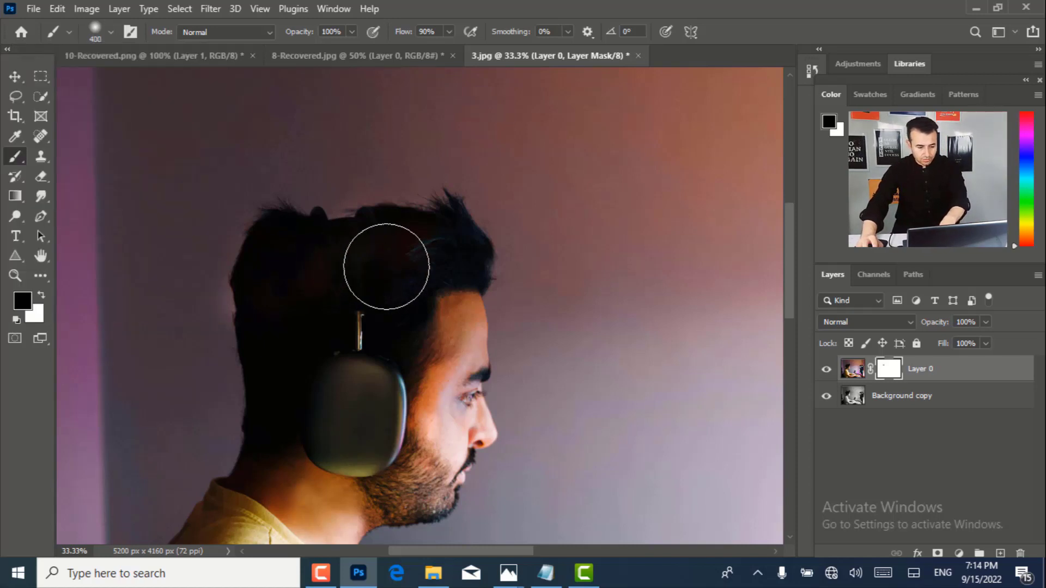
key([)
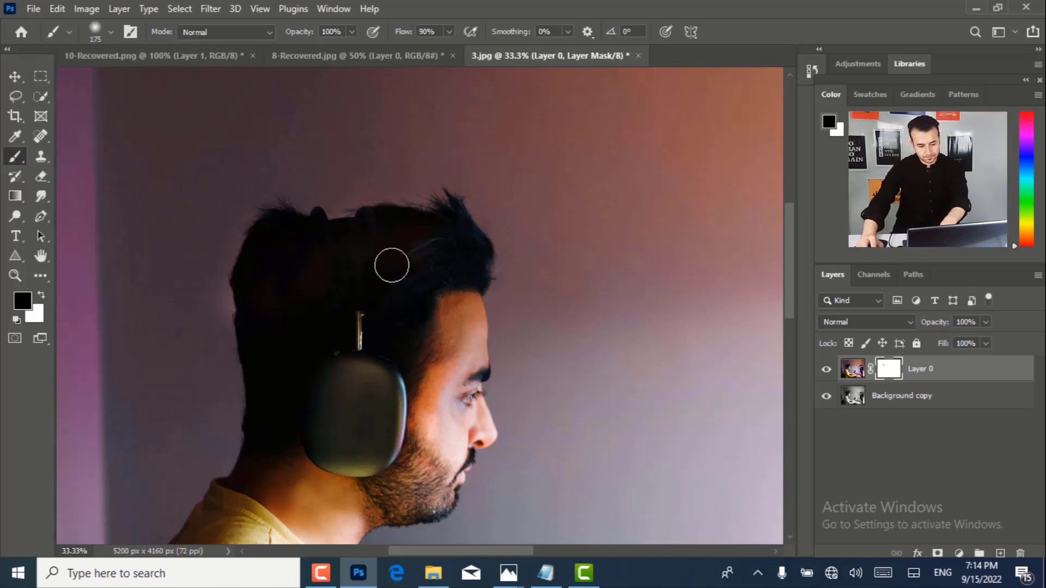
key(])
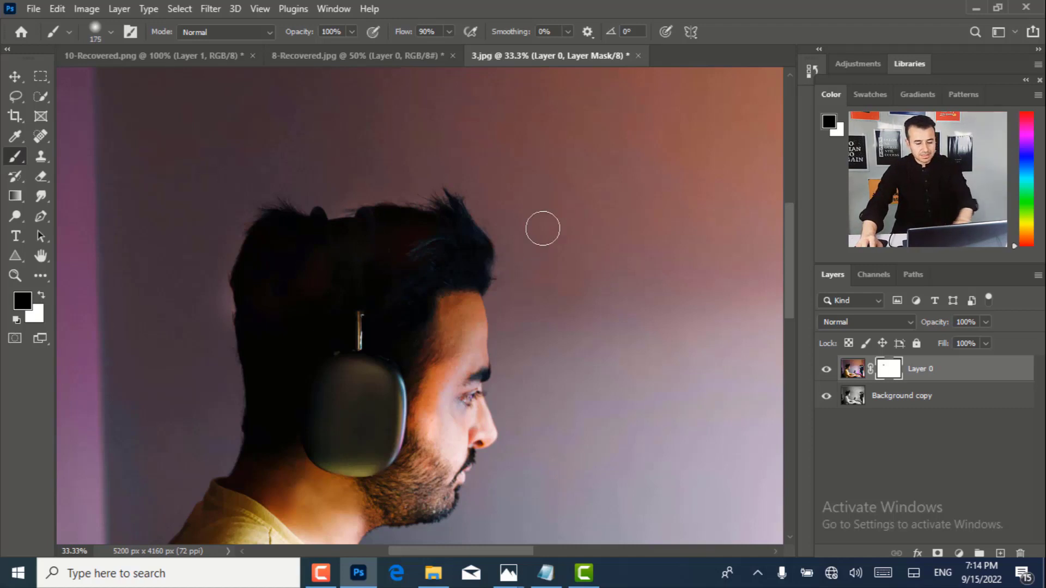
scroll(545, 228, down, 2)
scroll(596, 252, down, 3)
mouse_move(595, 250)
mouse_down()
mouse_move(635, 263)
mouse_move(628, 228)
mouse_move(620, 373)
mouse_move(645, 292)
mouse_move(628, 379)
mouse_move(611, 266)
mouse_move(588, 310)
mouse_up()
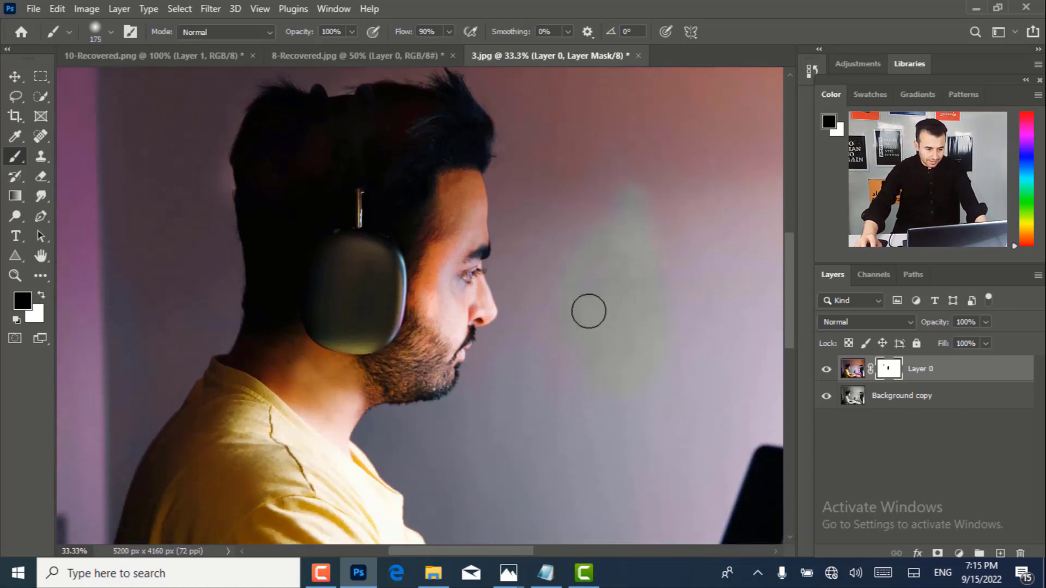
Set the brush flow to 100% and extend the black mask painting upward across the wall
click(448, 32)
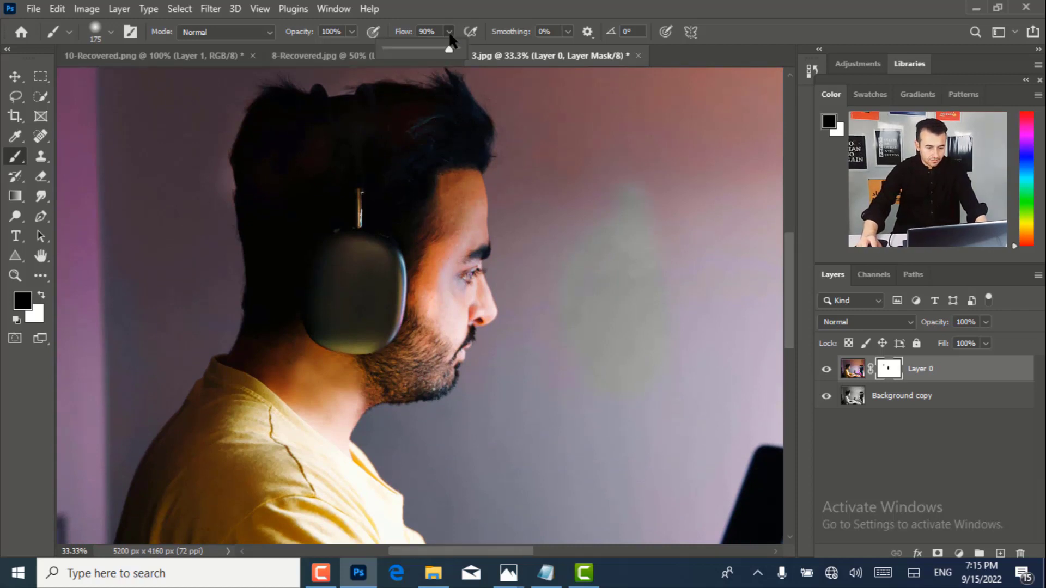
drag(444, 50, 460, 50)
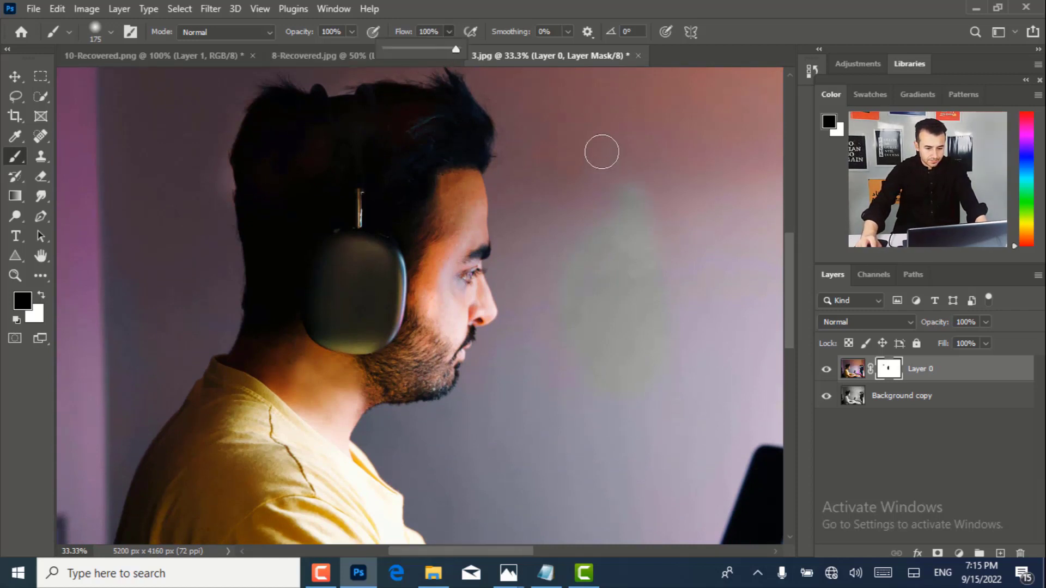
mouse_move(600, 150)
mouse_down()
mouse_move(670, 218)
mouse_move(633, 301)
mouse_up()
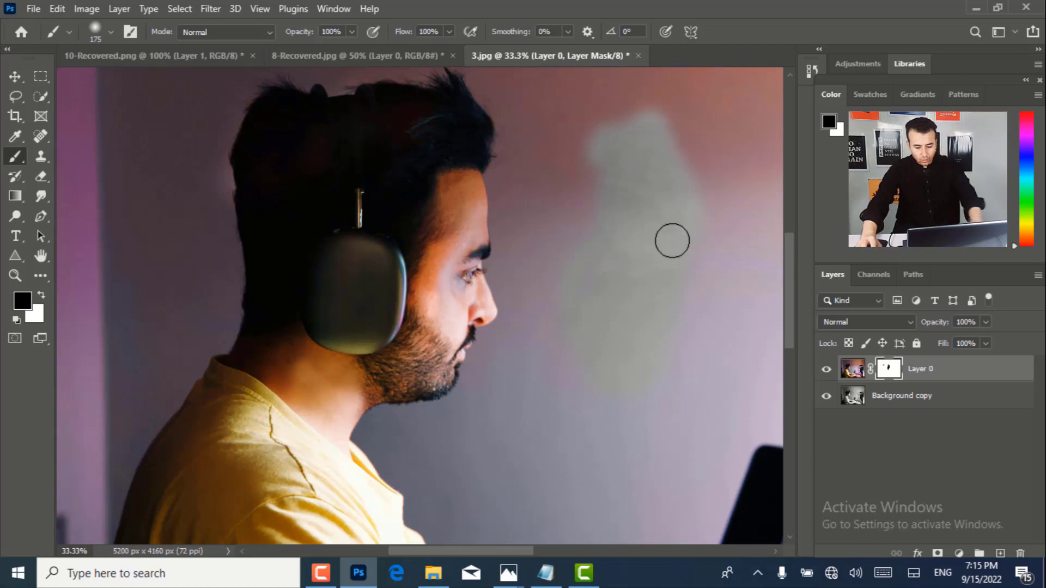
Enlarge the brush to 200, paint black on the mask across the wall and the man's head, and undo the strokes over the head
key(bracketright)
mouse_move(611, 315)
mouse_down()
mouse_move(588, 252)
mouse_move(530, 282)
mouse_move(516, 216)
mouse_move(457, 229)
mouse_move(456, 162)
mouse_move(427, 265)
mouse_move(388, 191)
mouse_move(399, 148)
mouse_move(344, 172)
mouse_move(313, 170)
mouse_move(293, 211)
mouse_move(289, 393)
mouse_move(328, 383)
mouse_up()
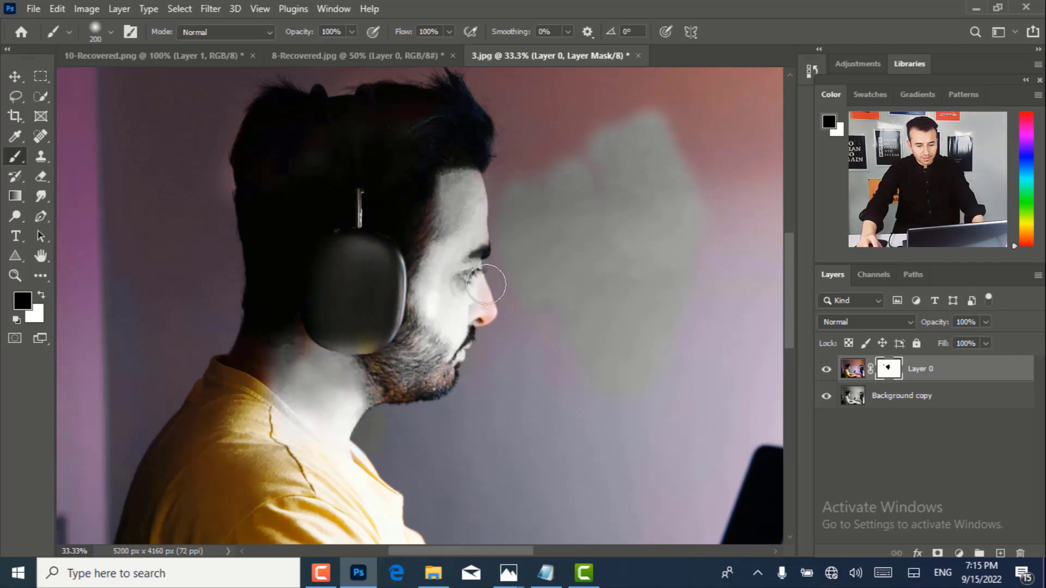
drag(365, 209, 366, 210)
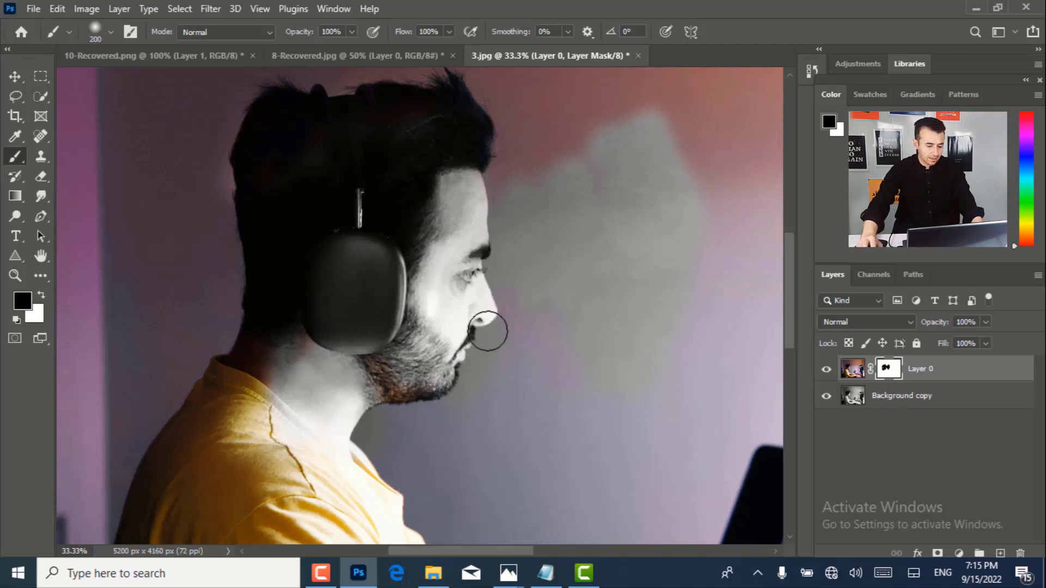
key(ctrl+z)
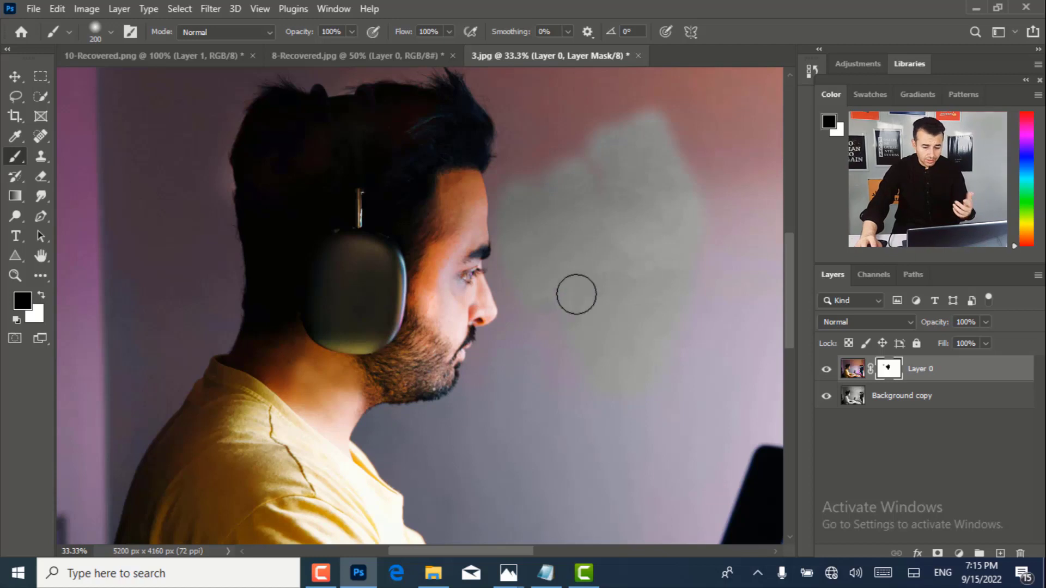
Move the colour layer, Layer 0, beneath Background copy and select Background copy
drag(961, 377, 962, 423)
key(x)
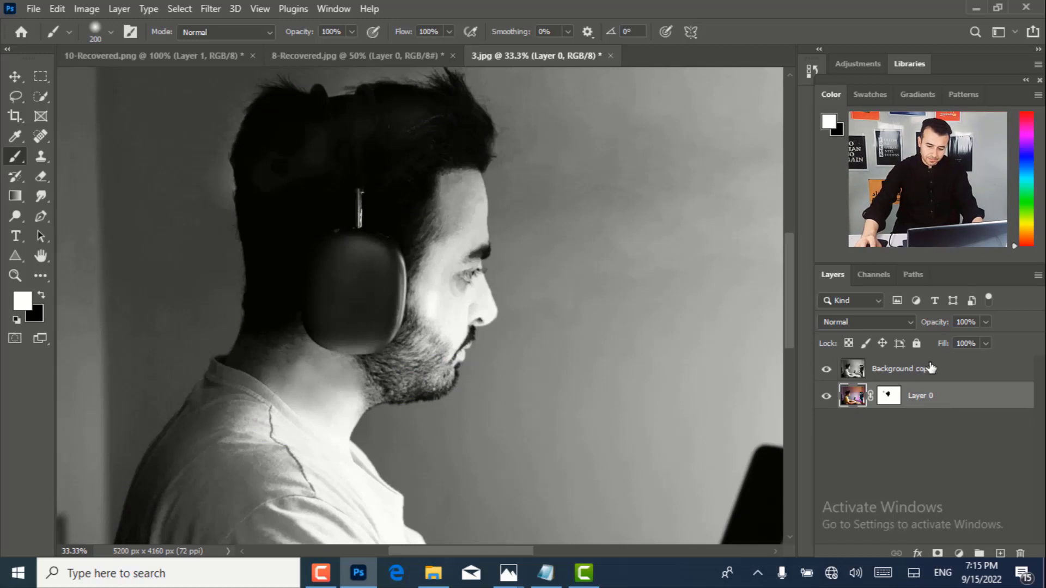
click(908, 370)
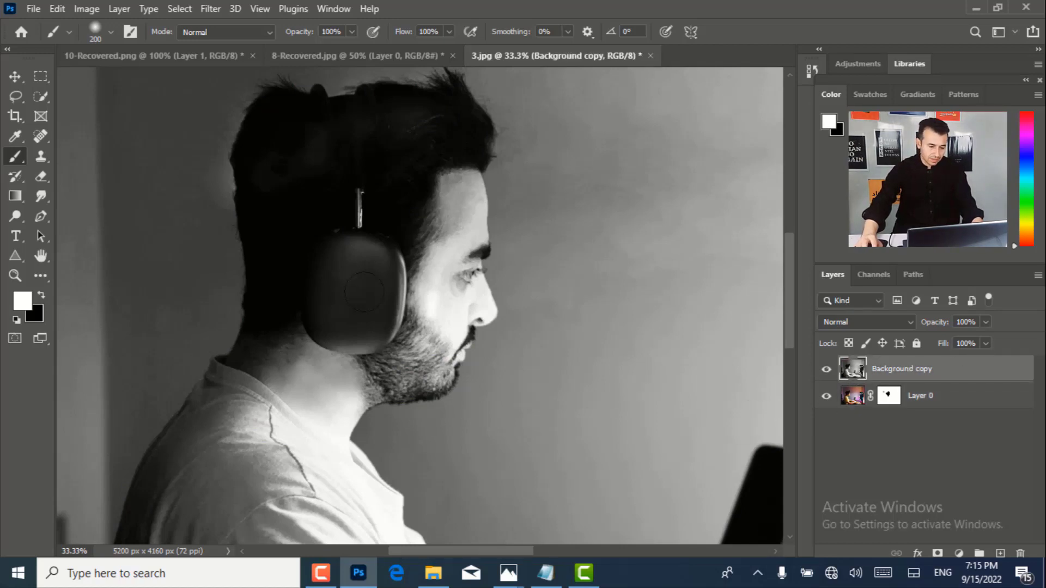
Try painting white over the man's face directly on Background copy, and undo the strokes
scroll(439, 149, up, 1)
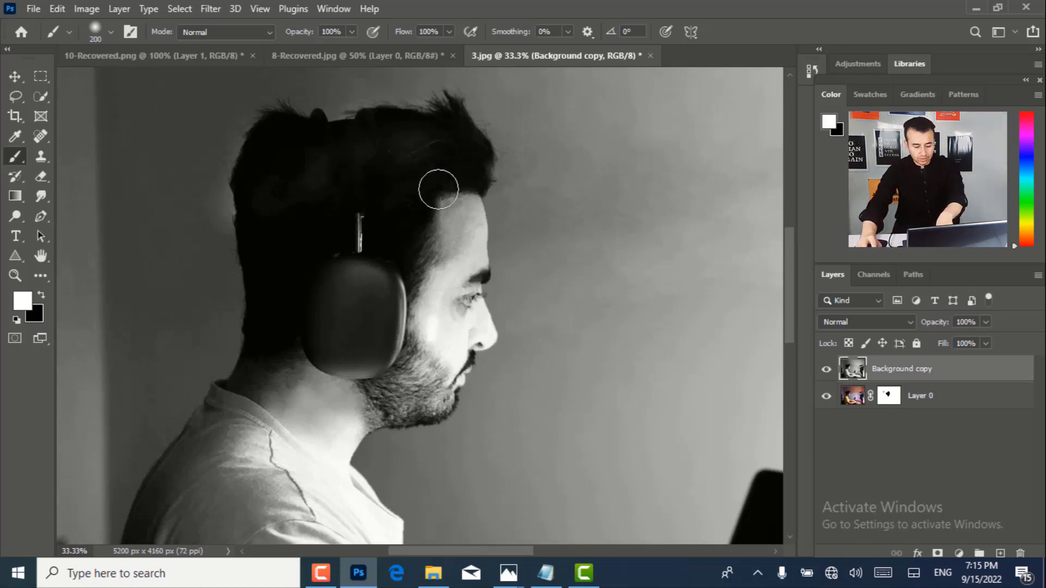
key(bracketleft)
key(bracketright)
mouse_move(425, 172)
mouse_down()
mouse_move(418, 220)
mouse_move(395, 242)
mouse_move(392, 192)
mouse_move(389, 237)
mouse_move(431, 299)
mouse_move(440, 279)
mouse_move(457, 323)
mouse_move(444, 370)
mouse_move(413, 377)
mouse_move(397, 321)
mouse_move(362, 319)
mouse_up()
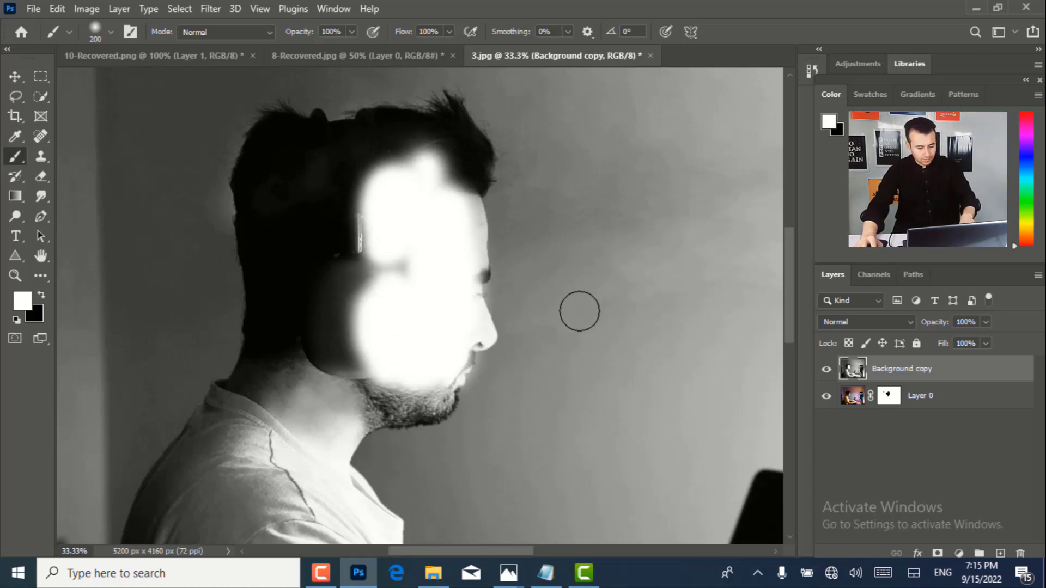
key(ctrl+z)
Paint white over the man's head on Layer 0's image rather than its mask, and hide and show Background copy to check it
click(959, 396)
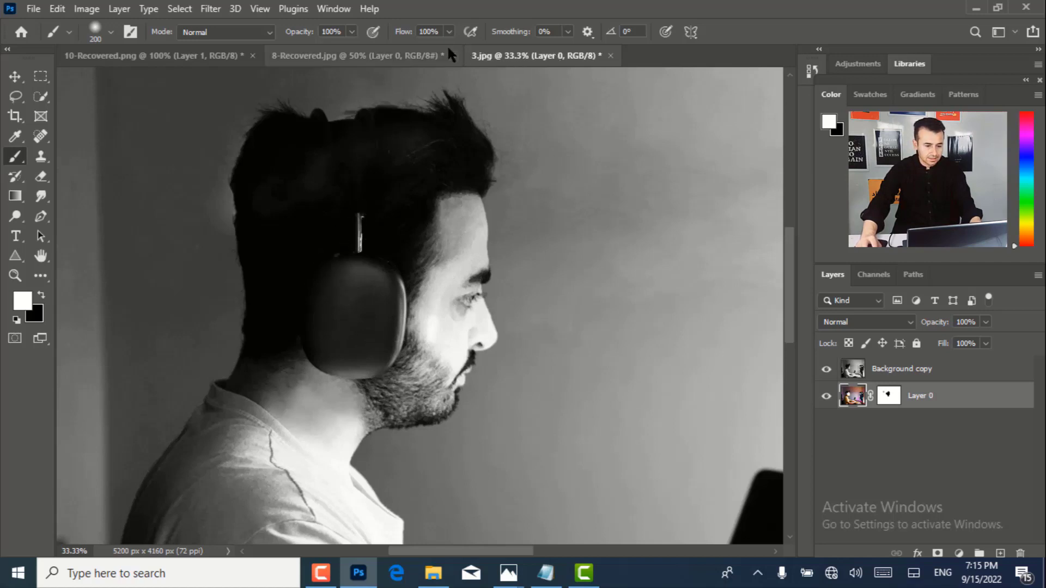
click(567, 31)
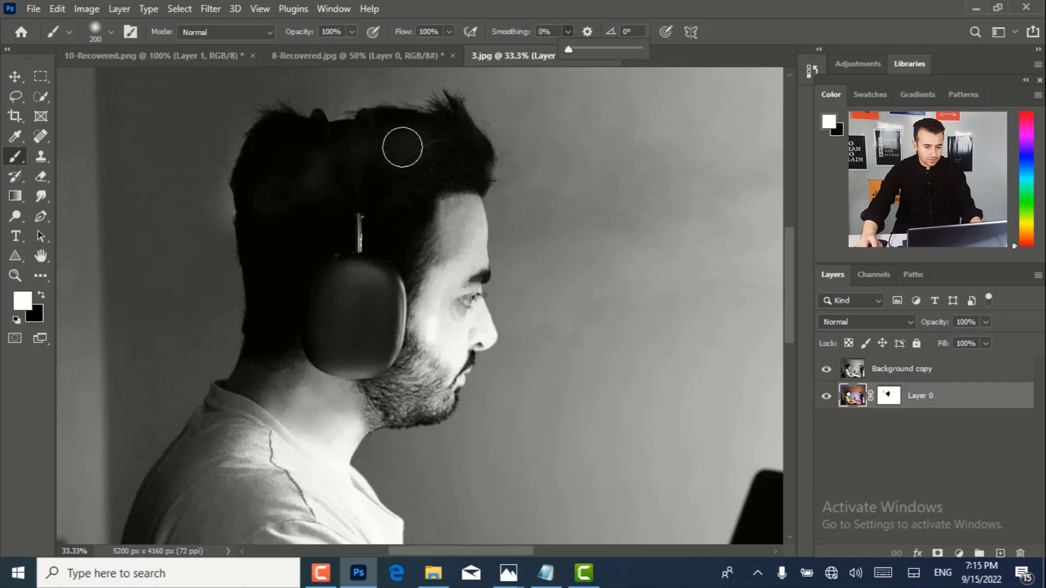
click(388, 199)
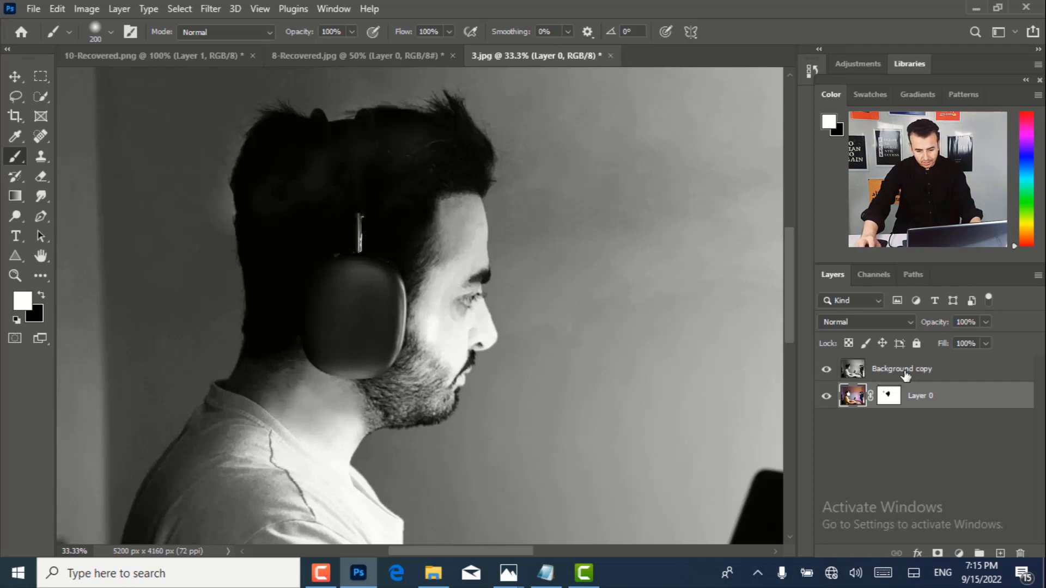
click(828, 374)
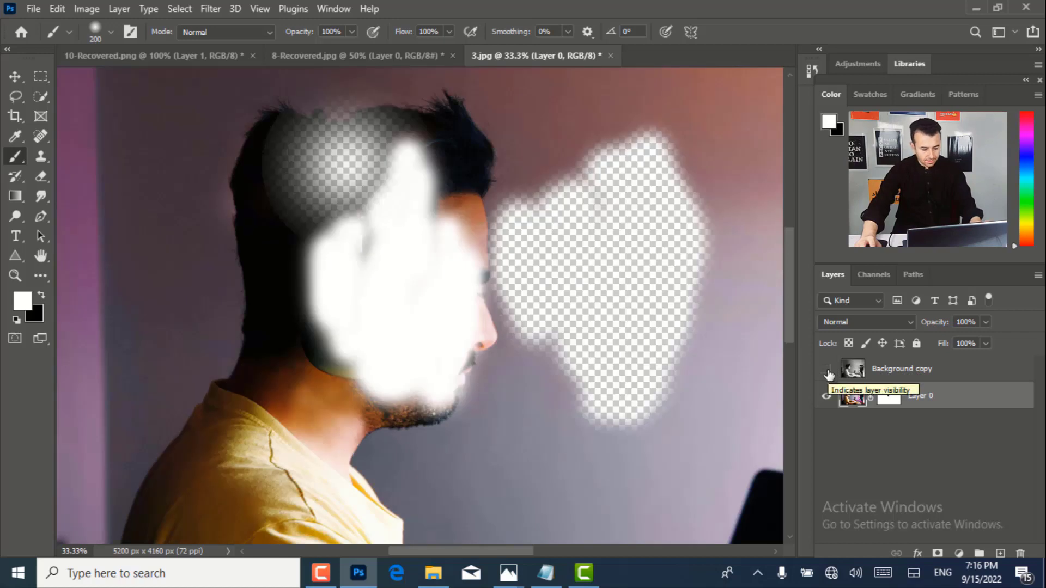
click(827, 371)
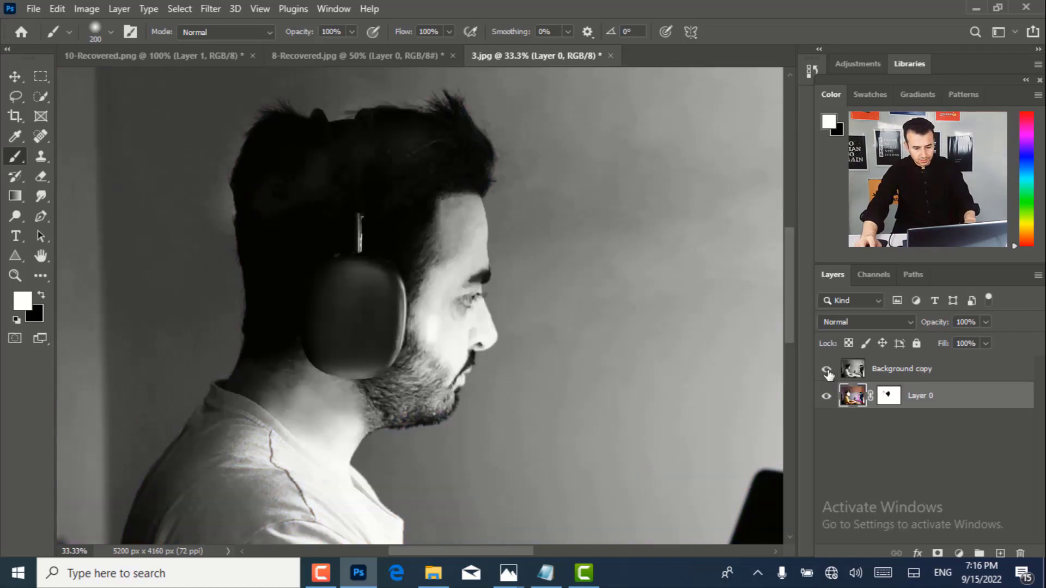
Paint black on Layer 0's mask over the man's face and neck, and toggle the visibility of both layers
click(888, 396)
click(950, 402)
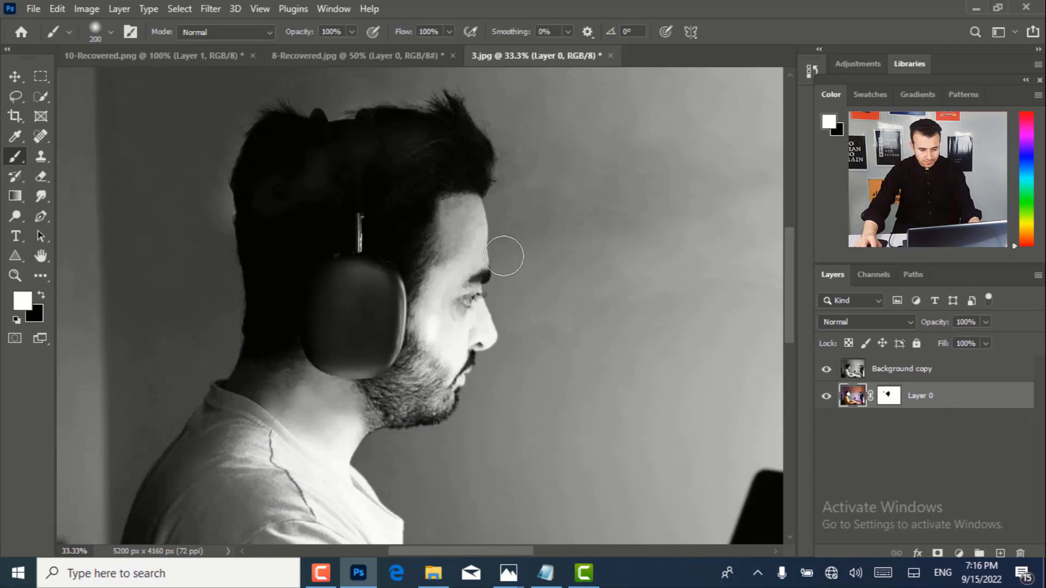
click(896, 402)
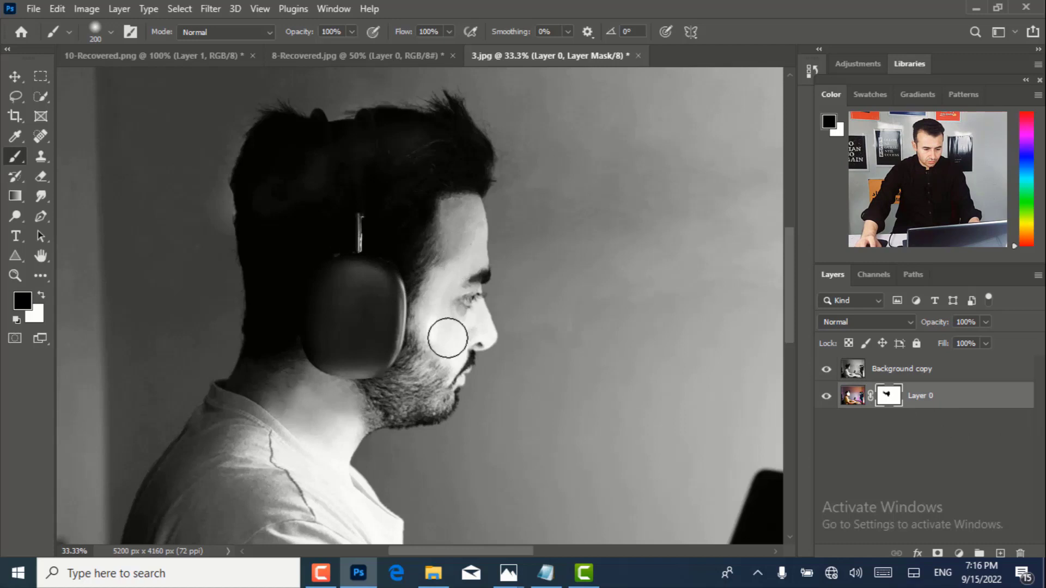
drag(399, 362, 318, 400)
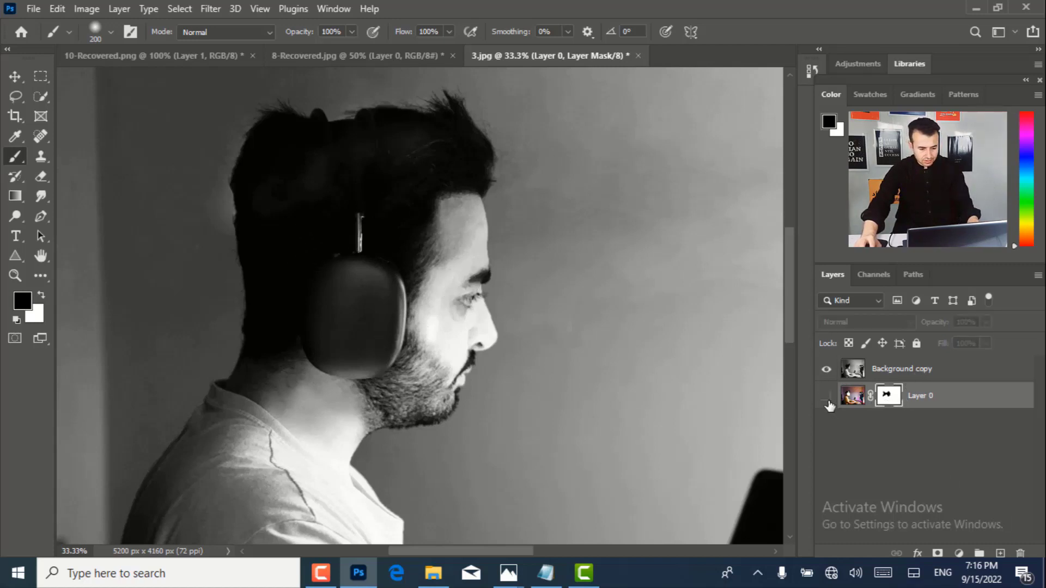
click(826, 370)
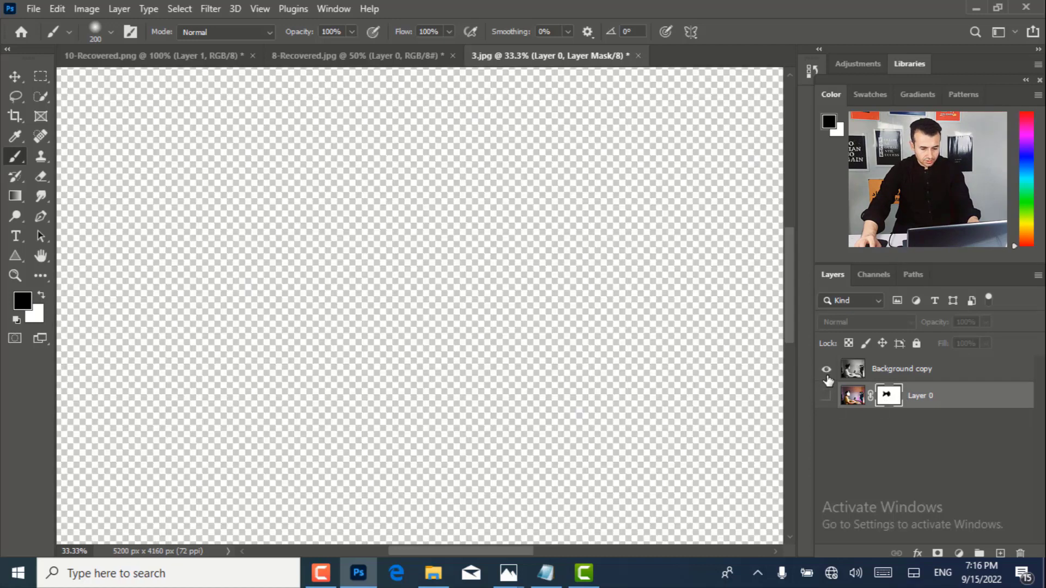
click(827, 396)
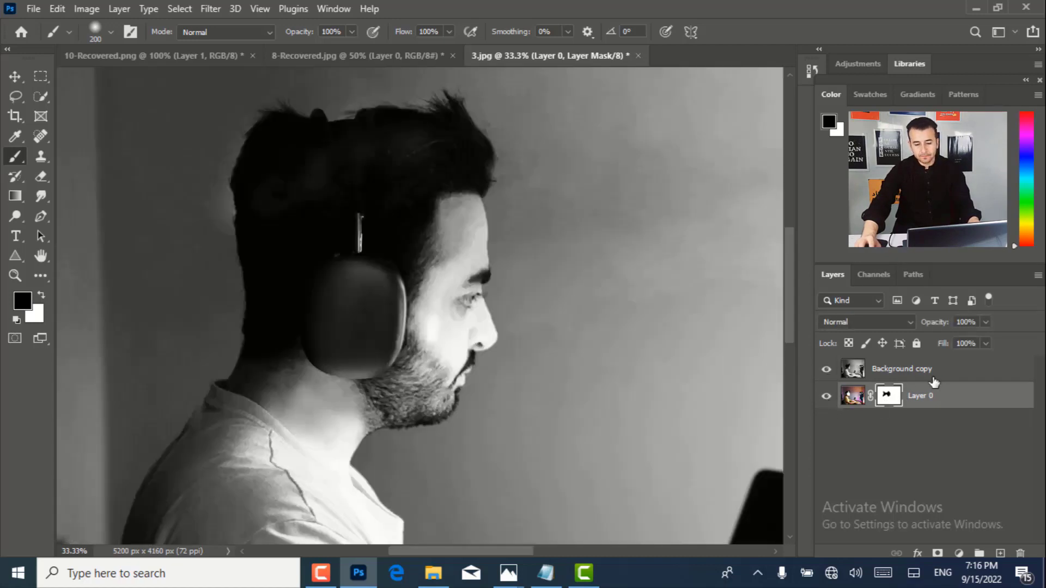
Try Background copy beneath Layer 0 with the mask selected, and undo the reordering
drag(918, 379, 915, 417)
key(x)
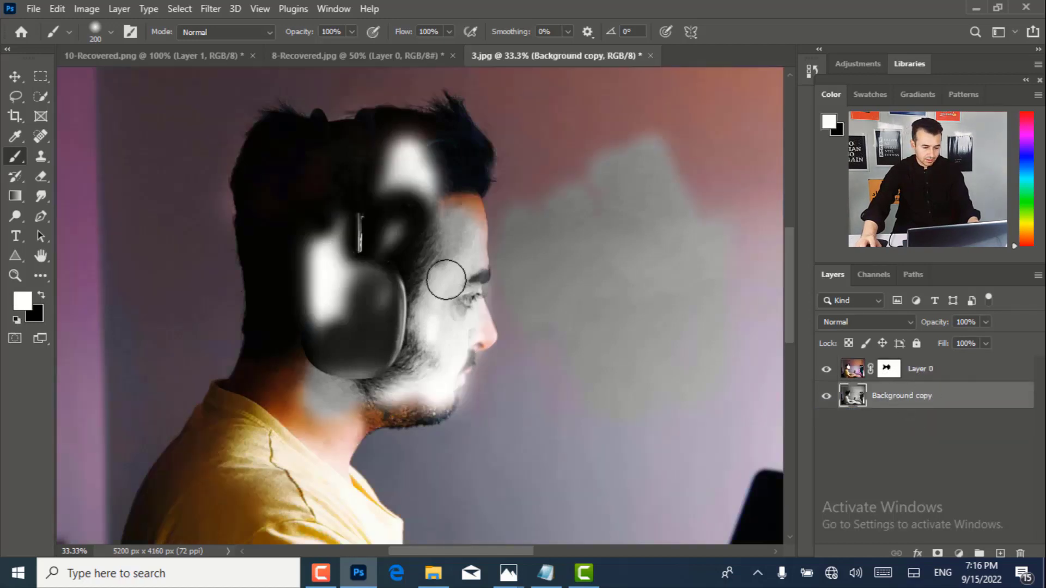
click(886, 373)
key(ctrl+z)
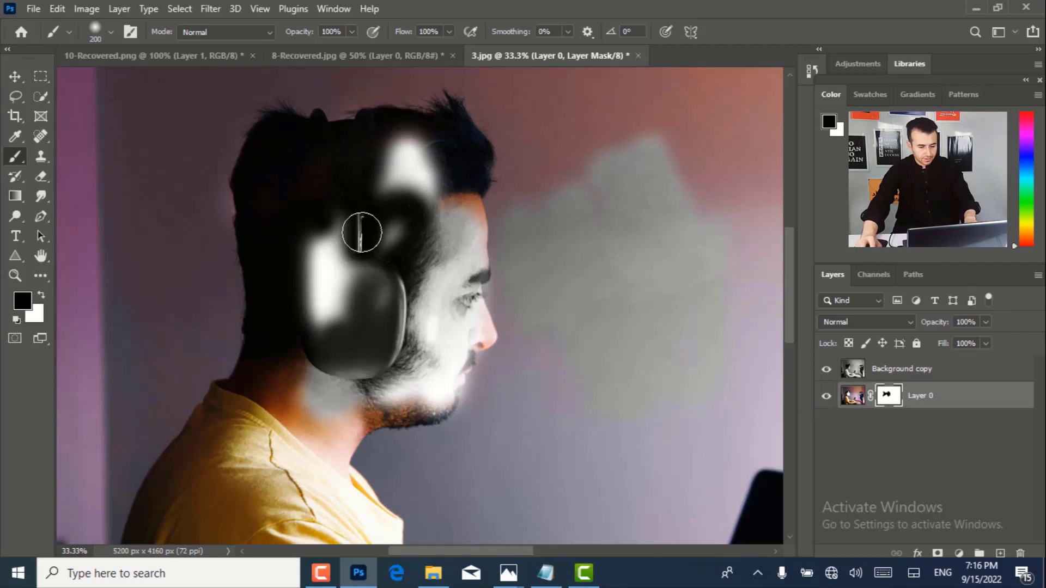
key(ctrl+z)
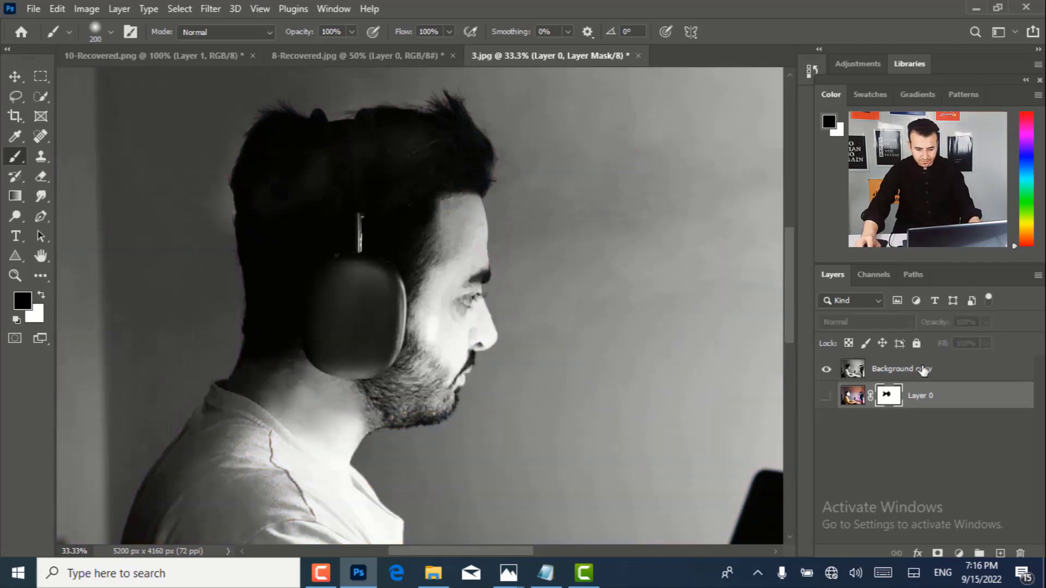
Move Background copy beneath the hidden Layer 0, select Layer 0's mask and try to paint on it
drag(930, 375, 930, 421)
key(x)
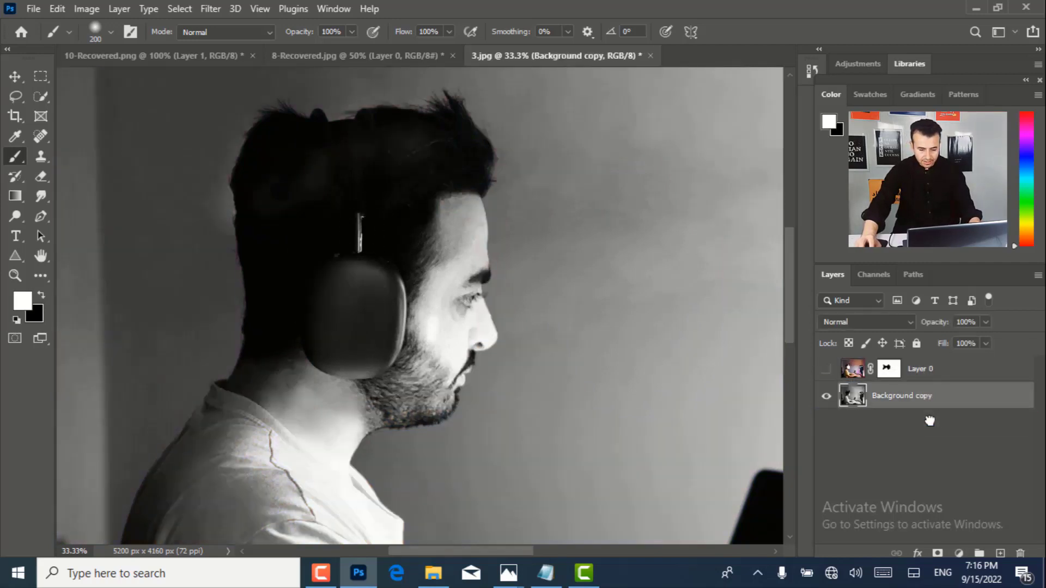
click(946, 376)
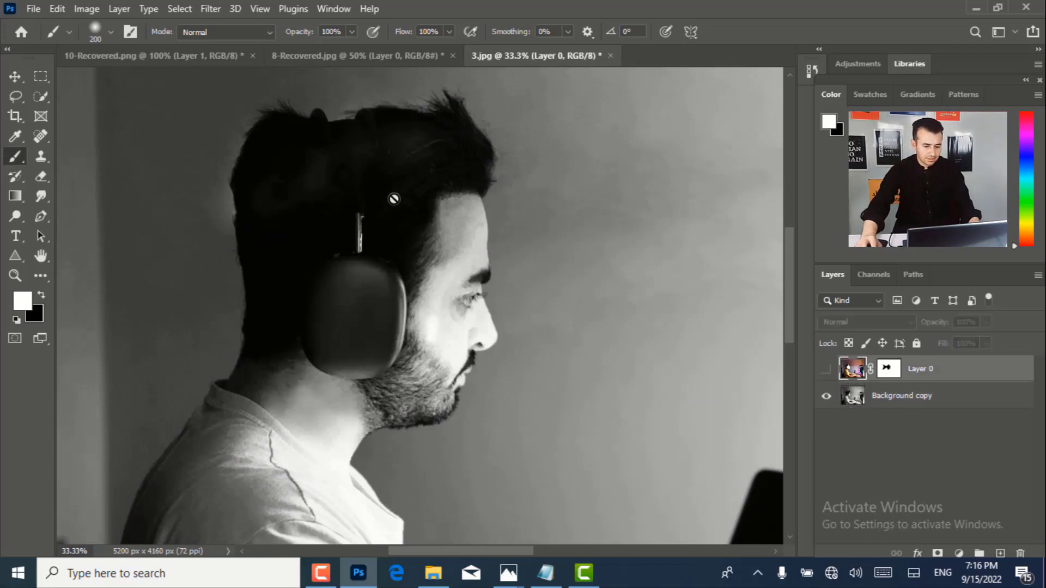
click(885, 370)
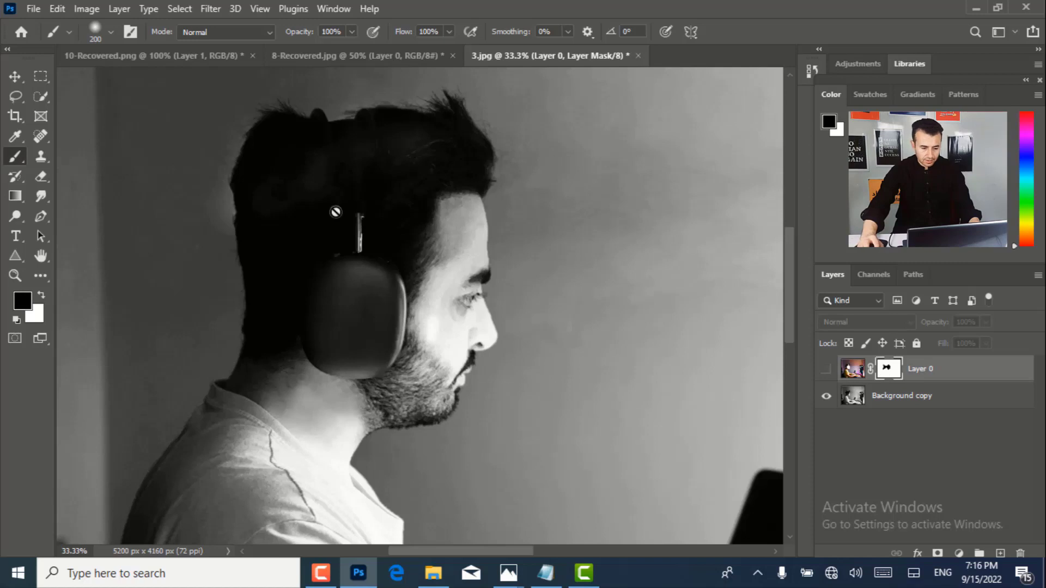
click(336, 212)
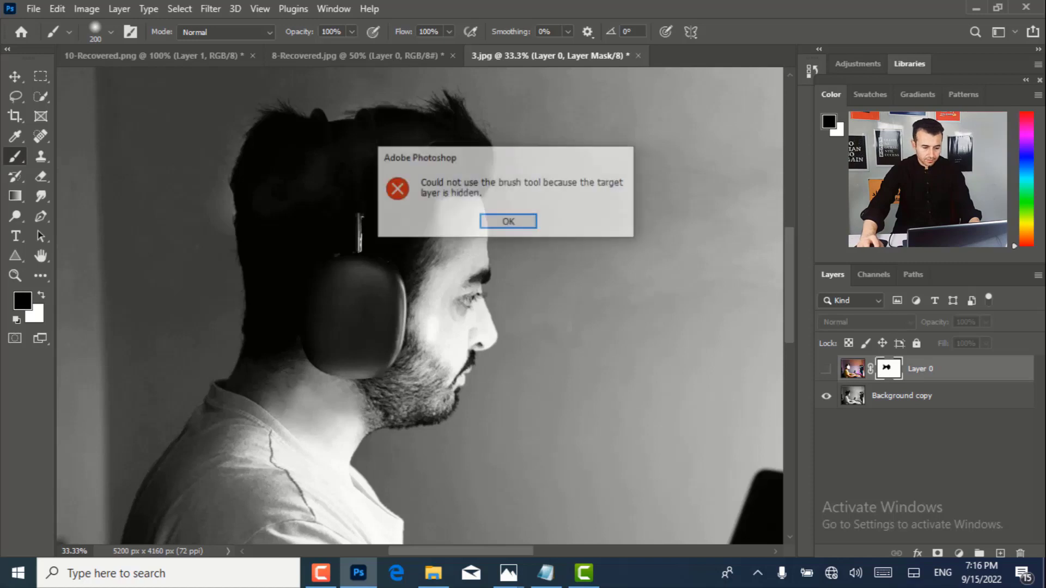
click(509, 219)
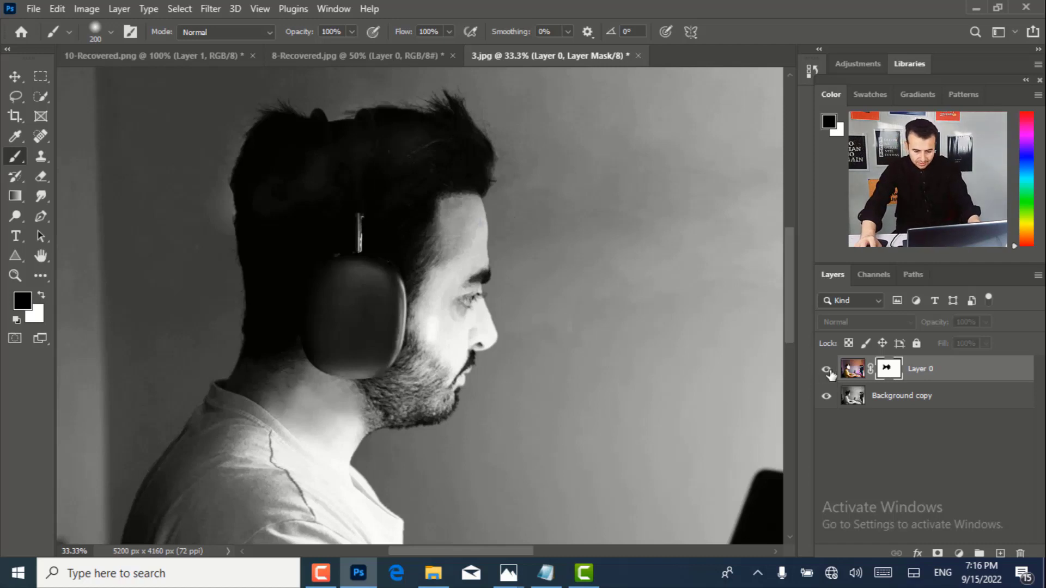
Show Layer 0 and paint black on its mask over the man's hair, face, beard and neck
click(827, 369)
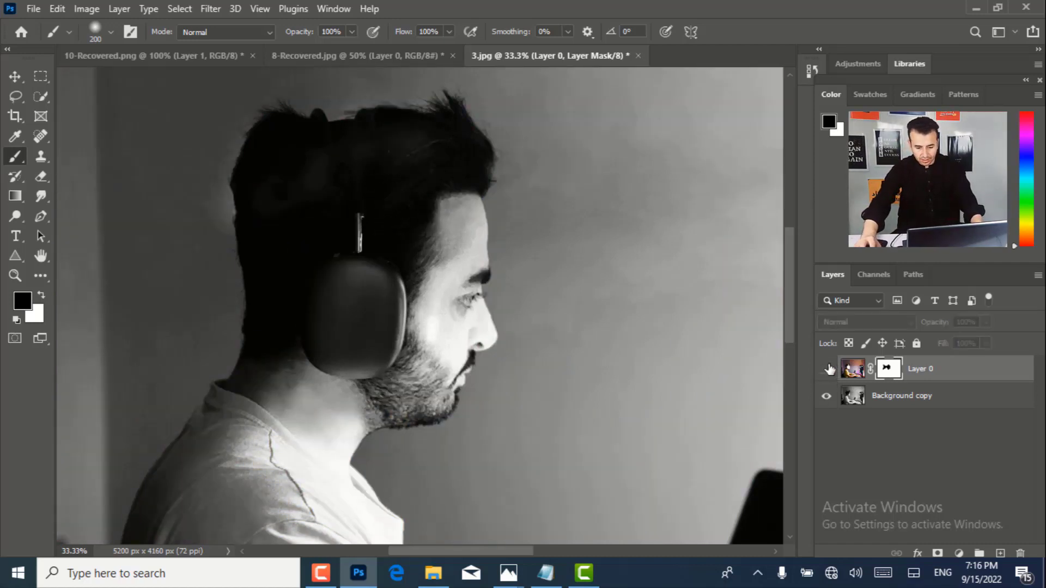
click(827, 369)
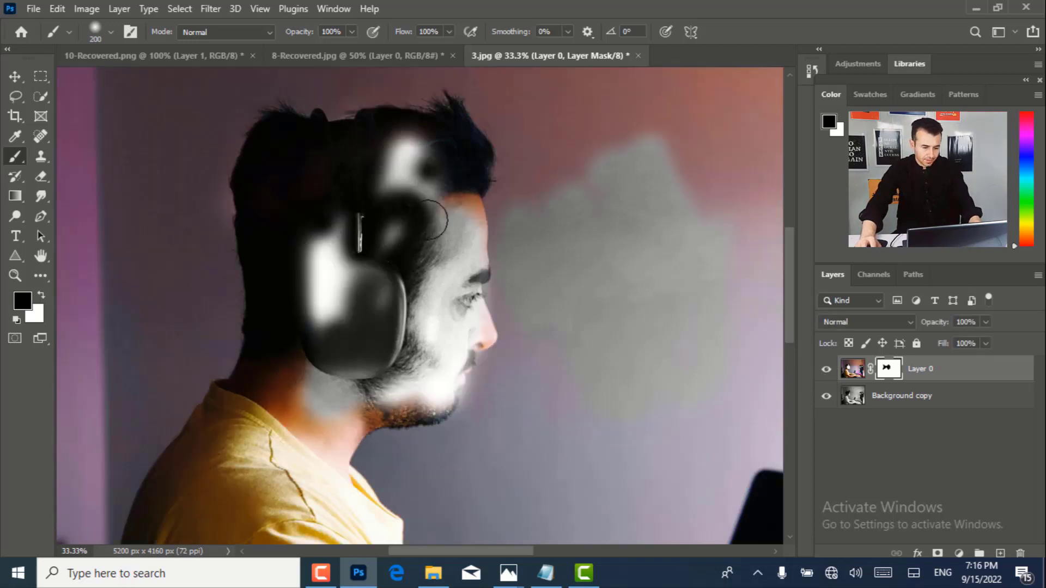
mouse_move(429, 219)
mouse_down()
mouse_move(413, 159)
mouse_move(436, 244)
mouse_move(469, 246)
mouse_move(462, 336)
mouse_move(479, 340)
mouse_move(455, 338)
mouse_move(422, 409)
mouse_move(278, 405)
mouse_move(287, 355)
mouse_move(271, 303)
mouse_up()
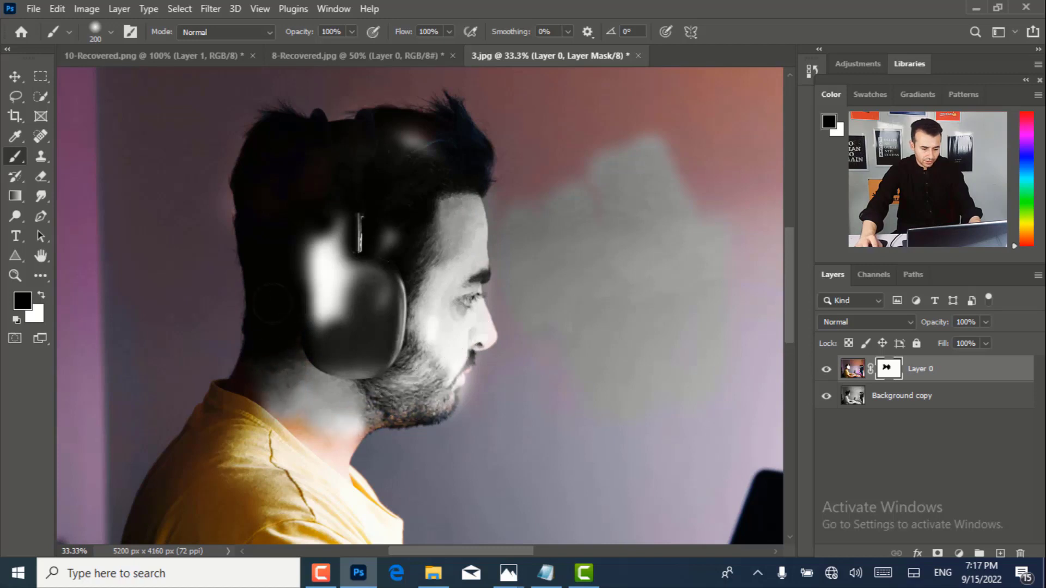
Paint black over the man's neck, and undo the mask strokes on him and the reordering of Background copy
mouse_move(267, 368)
mouse_down()
mouse_move(311, 252)
mouse_move(377, 278)
mouse_move(365, 311)
mouse_move(330, 339)
mouse_move(335, 401)
mouse_move(342, 384)
mouse_move(314, 420)
mouse_move(302, 468)
mouse_move(316, 397)
mouse_up()
key(ctrl+z)
key(ctrl+z)
key(ctrl+z)
key(ctrl+z)
key(ctrl+z)
key(ctrl+z)
key(ctrl+z)
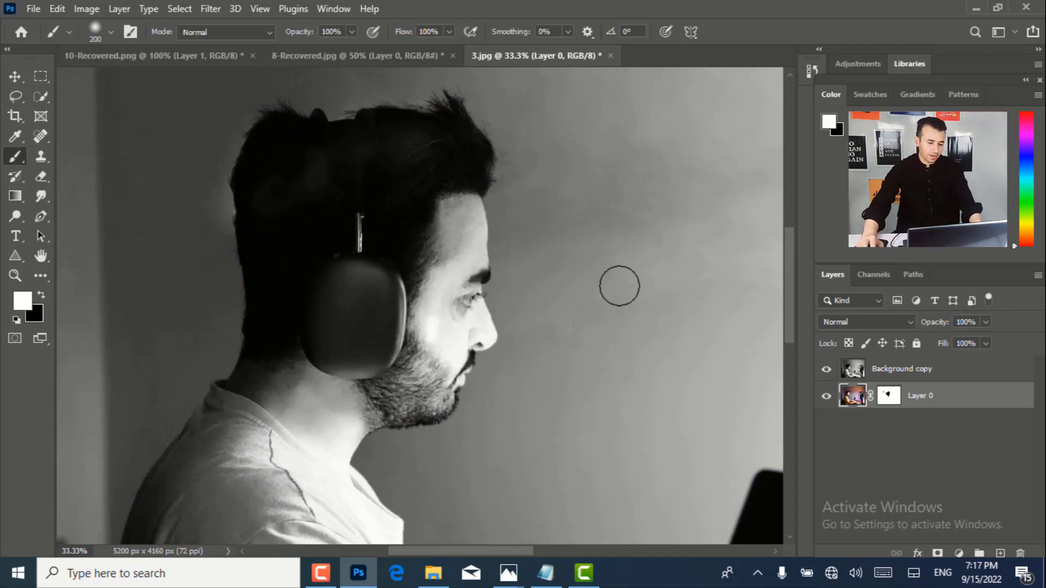
Place Background copy beneath Layer 0 and select Layer 0's mask
key(z)
alt+click(528, 295)
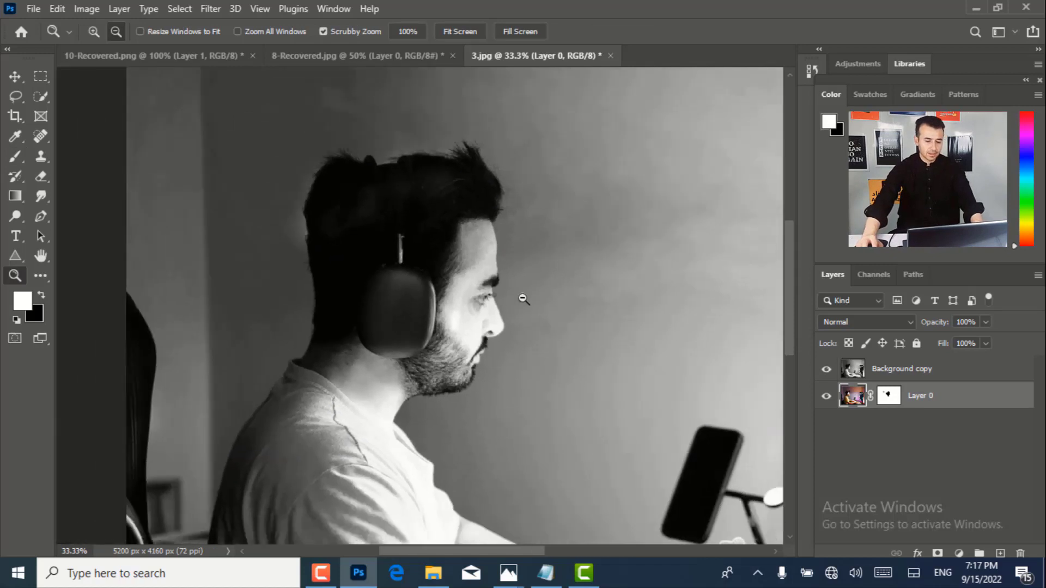
alt+click(524, 297)
alt+click(524, 298)
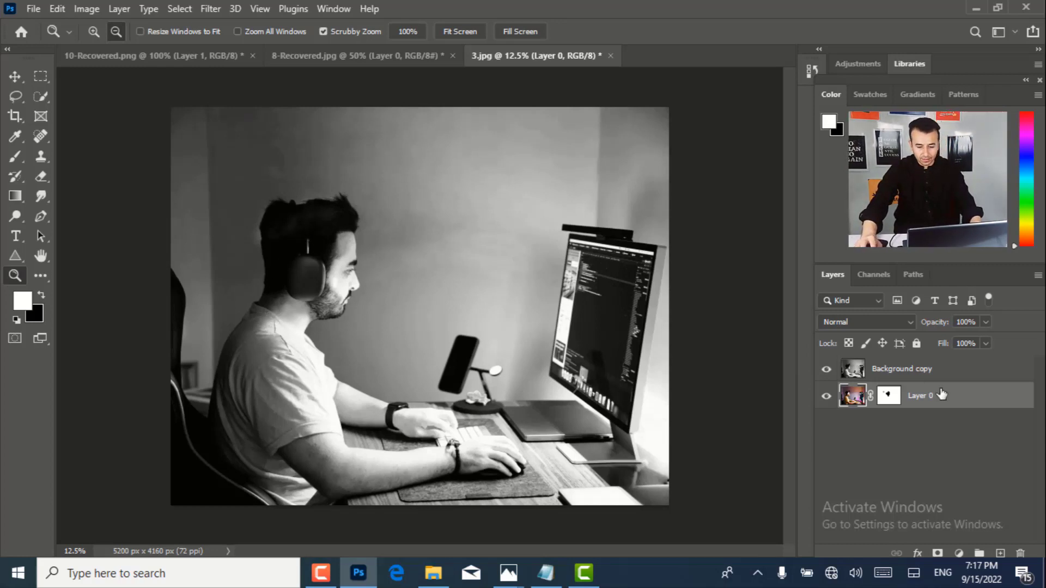
drag(917, 372, 942, 408)
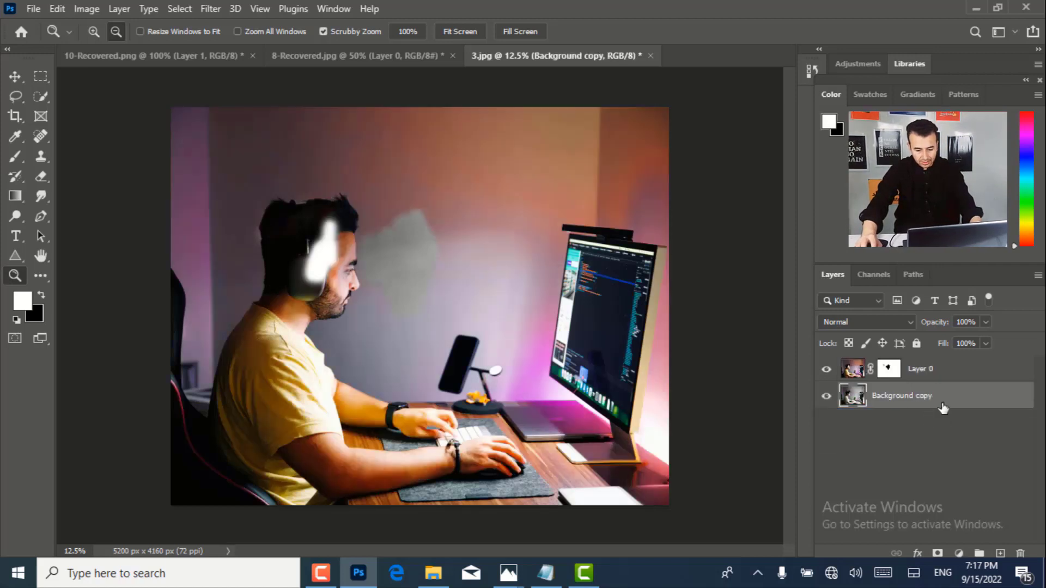
click(889, 370)
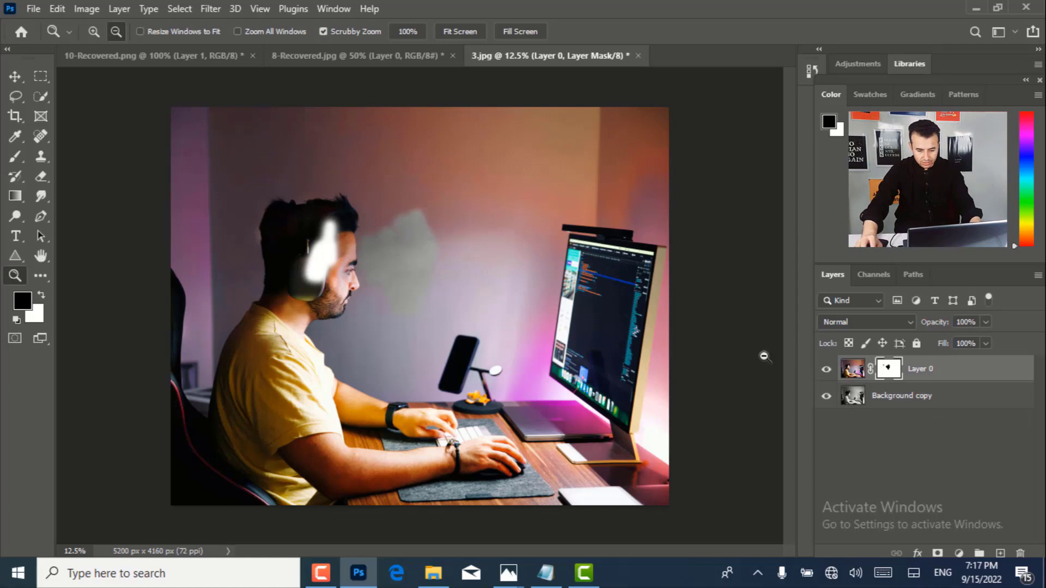
Undo back past the white strokes on the man's head and place Background copy beneath Layer 0
key(ctrl+z)
key(ctrl+z)
key(ctrl+z)
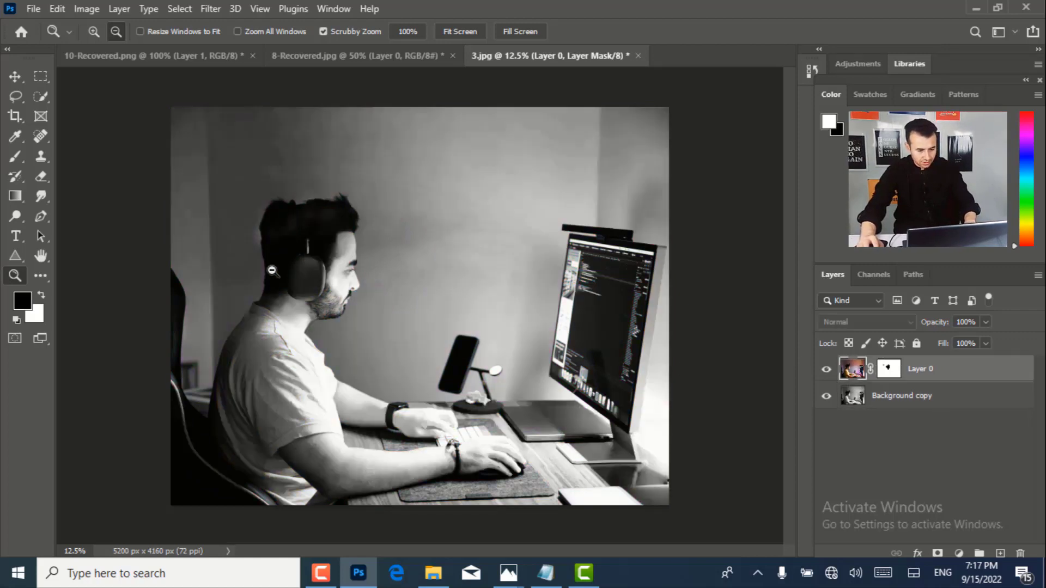
drag(943, 372, 943, 401)
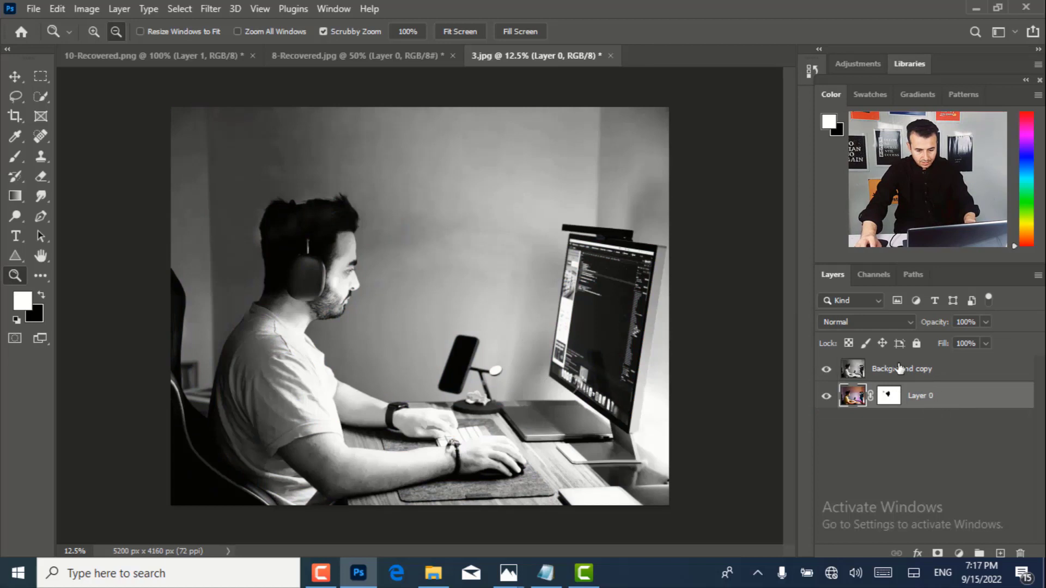
drag(899, 368, 922, 418)
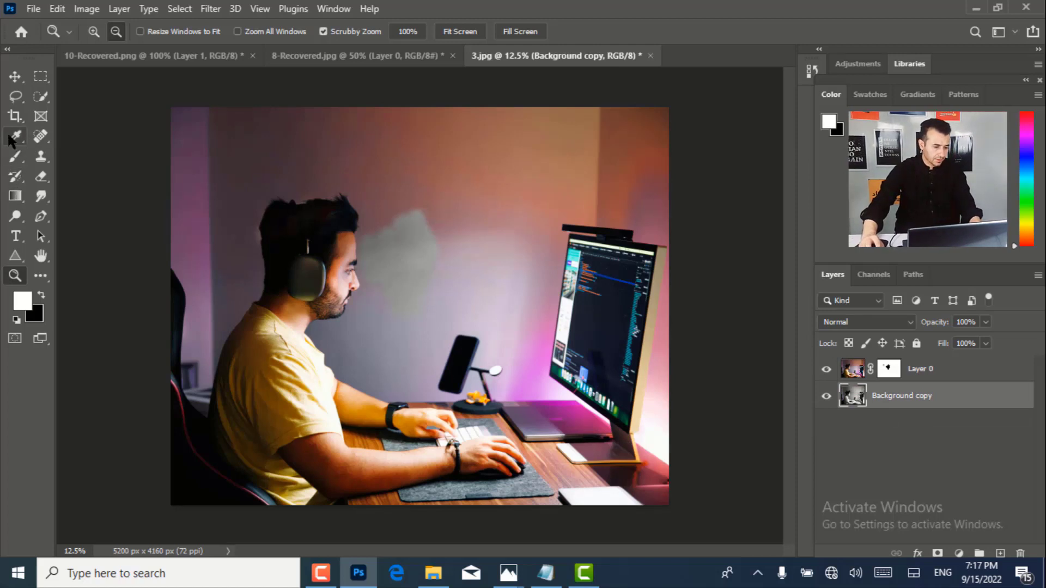
Paint black with the Brush on Layer 0's mask over the wall between the man and the monitor
click(15, 156)
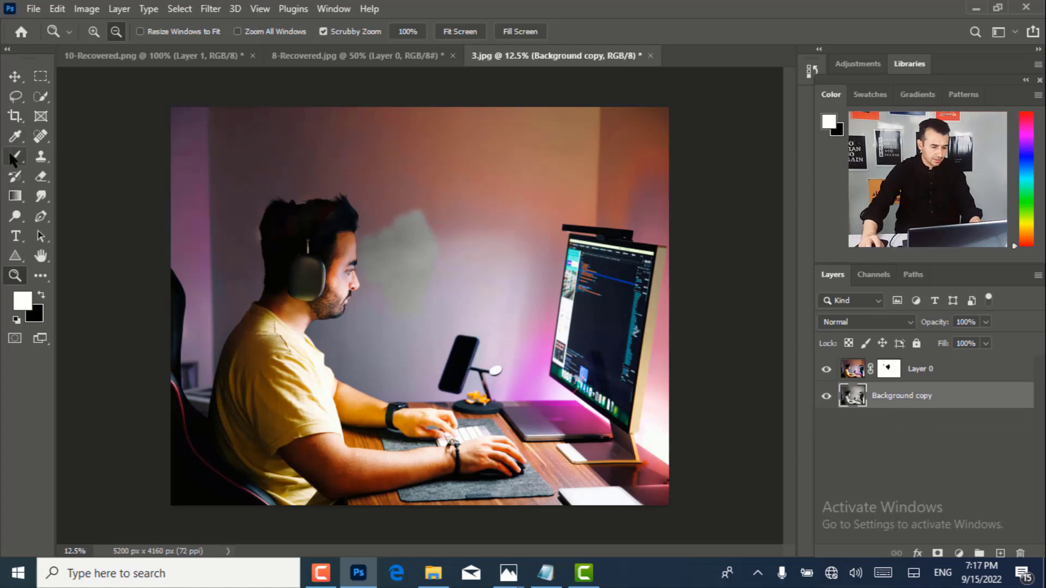
click(920, 370)
click(889, 368)
key(x)
mouse_move(483, 189)
mouse_down()
mouse_move(496, 222)
mouse_move(475, 251)
mouse_move(477, 205)
mouse_move(477, 218)
mouse_move(449, 151)
mouse_move(465, 206)
mouse_move(491, 133)
mouse_move(527, 244)
mouse_move(596, 224)
mouse_up()
Enlarge the brush to 800 and paint black on Layer 0's mask over the monitor, the wall and the chair
key(bracketright)
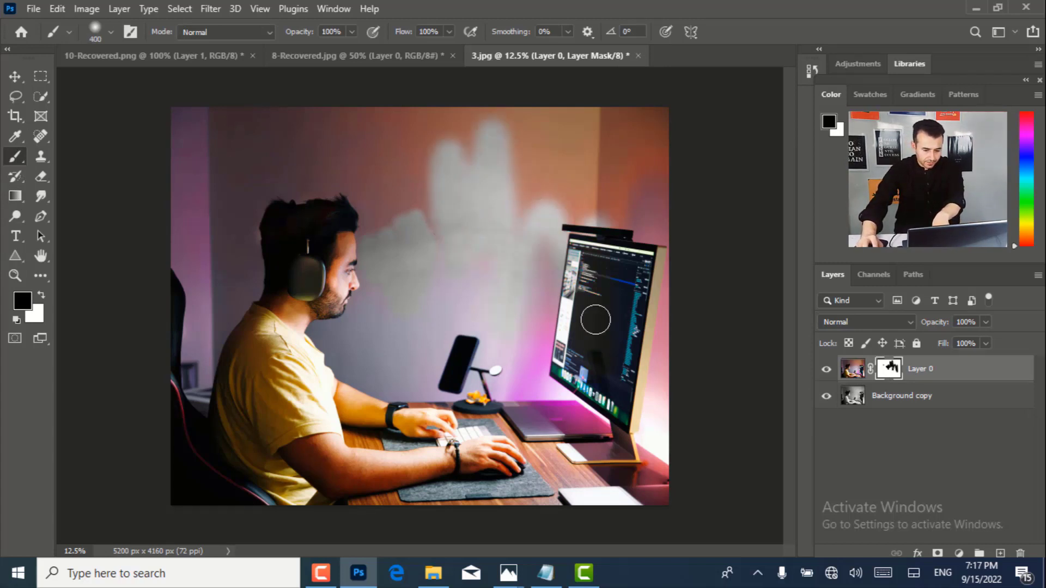
key(bracketright)
key(bracketright)
key(bracketright)
key(bracketright)
mouse_move(545, 282)
mouse_down()
mouse_move(546, 347)
mouse_move(595, 284)
mouse_move(655, 254)
mouse_move(626, 105)
mouse_move(579, 135)
mouse_move(535, 252)
mouse_move(521, 201)
mouse_up()
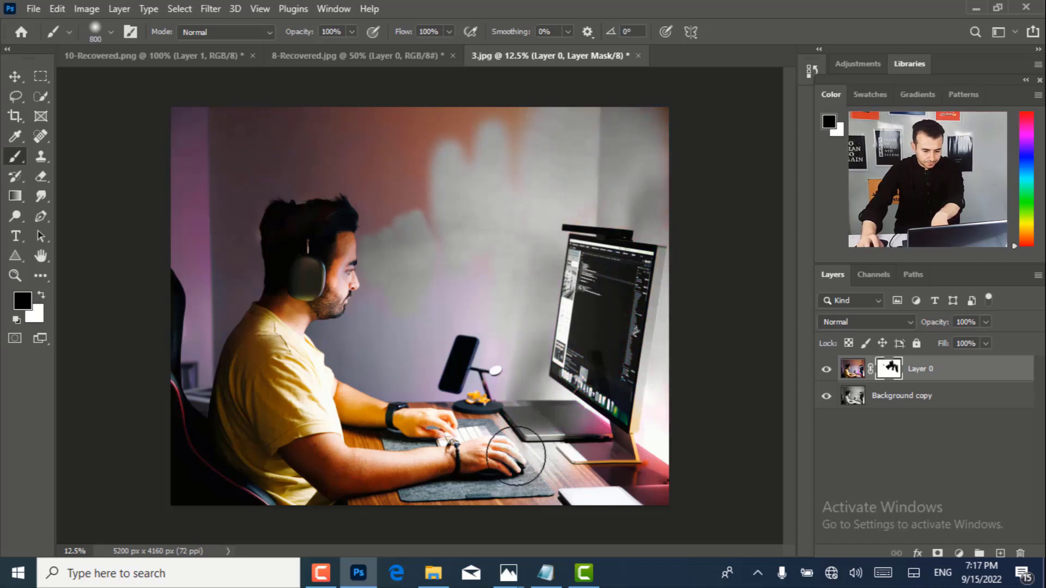
mouse_move(517, 456)
mouse_down()
mouse_move(508, 427)
mouse_move(580, 425)
mouse_up()
key(ctrl+z)
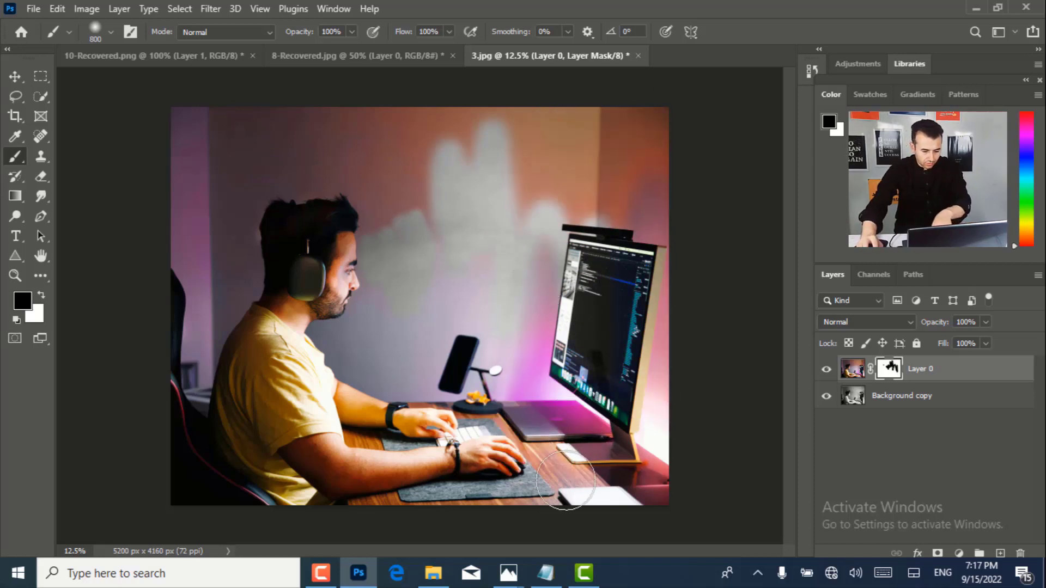
mouse_move(569, 478)
mouse_down()
mouse_move(609, 405)
mouse_move(620, 414)
mouse_move(626, 343)
mouse_move(568, 411)
mouse_move(557, 442)
mouse_move(546, 378)
mouse_move(579, 260)
mouse_move(606, 230)
mouse_move(583, 181)
mouse_move(524, 115)
mouse_move(486, 199)
mouse_move(445, 154)
mouse_move(419, 166)
mouse_move(481, 133)
mouse_move(680, 135)
mouse_move(707, 146)
mouse_move(652, 206)
mouse_move(634, 191)
mouse_move(634, 276)
mouse_move(652, 364)
mouse_move(656, 479)
mouse_up()
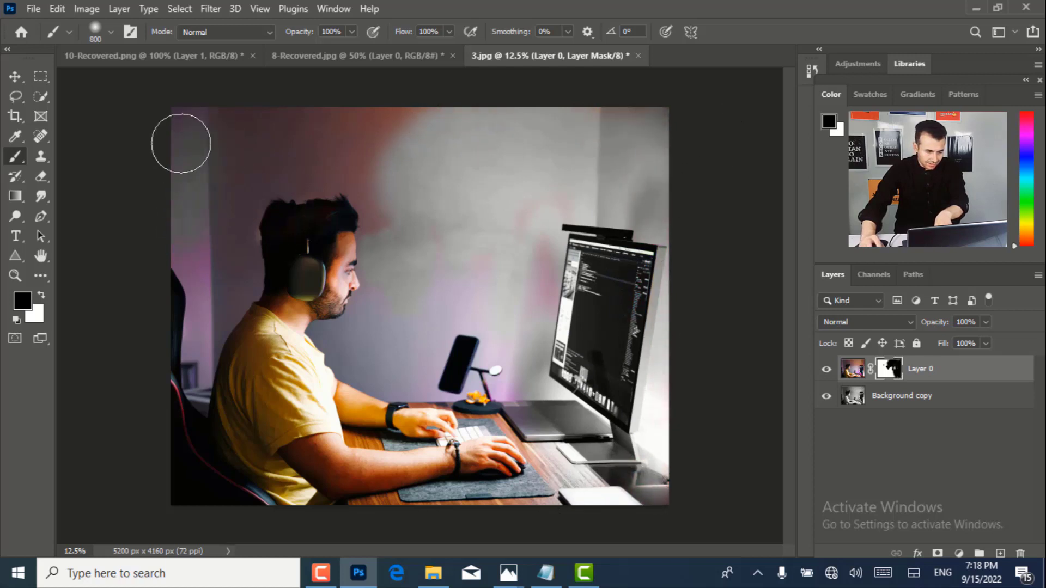
mouse_move(201, 109)
mouse_down()
mouse_move(372, 137)
mouse_move(216, 136)
mouse_move(312, 133)
mouse_move(267, 143)
mouse_move(292, 159)
mouse_move(342, 144)
mouse_move(377, 184)
mouse_move(395, 245)
mouse_move(611, 283)
mouse_move(591, 245)
mouse_move(572, 234)
mouse_move(546, 355)
mouse_move(530, 368)
mouse_move(457, 364)
mouse_up()
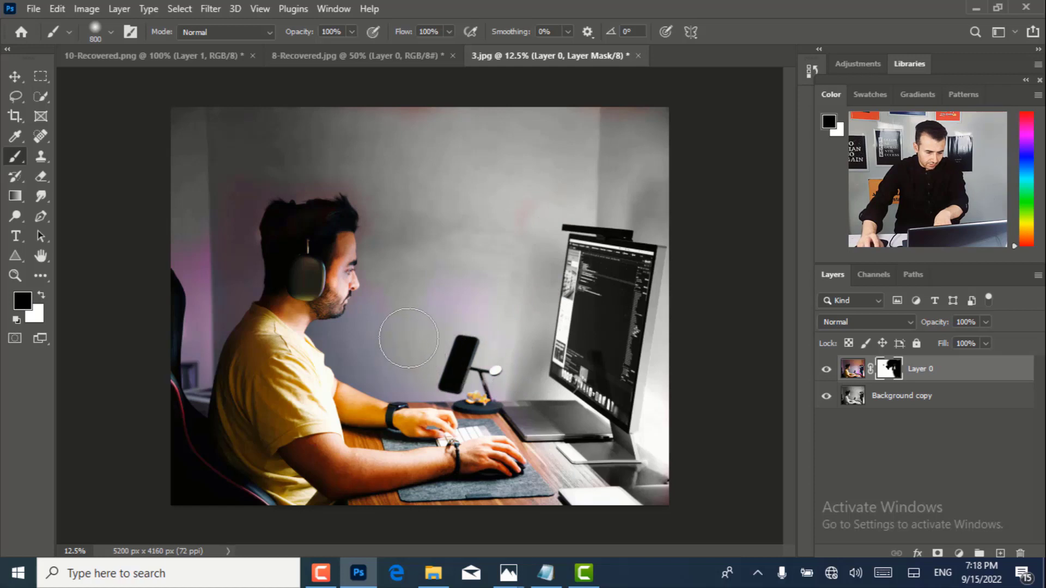
mouse_move(149, 222)
mouse_down()
mouse_move(187, 228)
mouse_move(173, 301)
mouse_move(179, 435)
mouse_move(186, 476)
mouse_move(225, 501)
mouse_up()
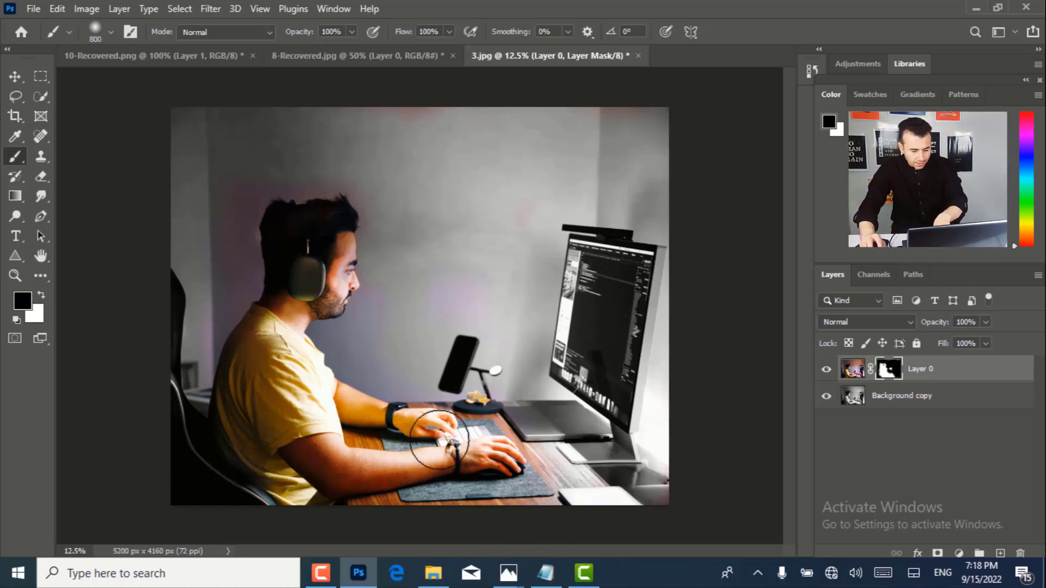
Paint black on Layer 0's mask over the desk and mat with a 200 brush, and around the man's head with a 300 brush
key(bracketleft)
key(bracketleft)
key(bracketleft)
key(bracketleft)
key(bracketleft)
key(bracketleft)
key(bracketleft)
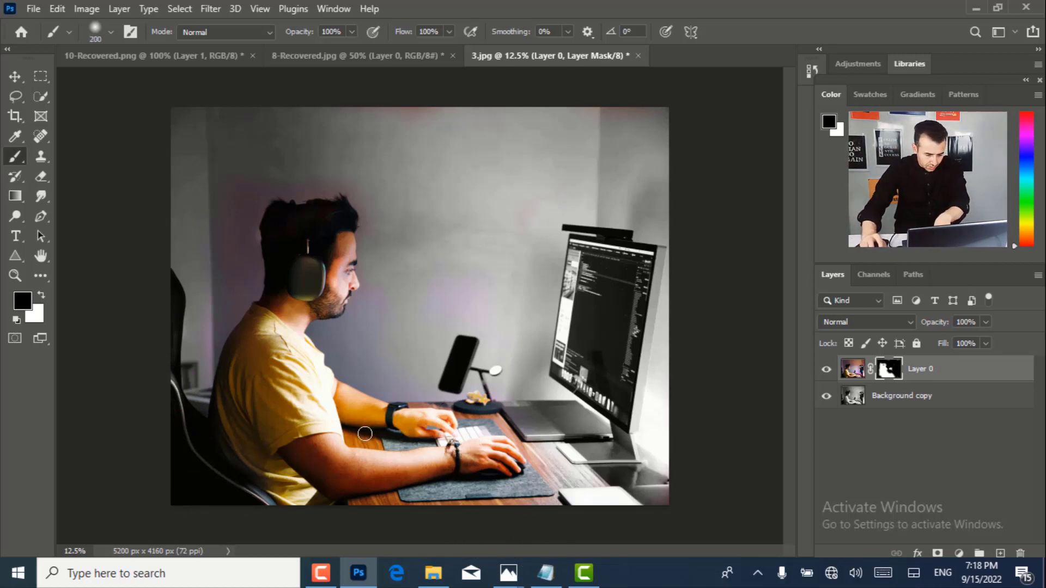
drag(364, 433, 376, 440)
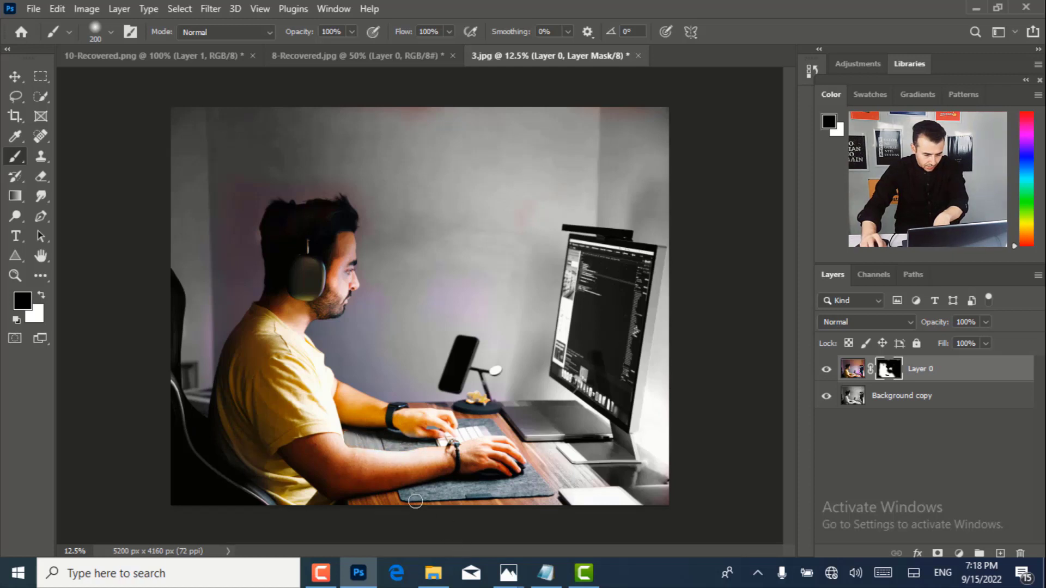
mouse_move(415, 501)
mouse_down()
mouse_move(354, 500)
mouse_move(425, 509)
mouse_move(420, 499)
mouse_move(559, 497)
mouse_up()
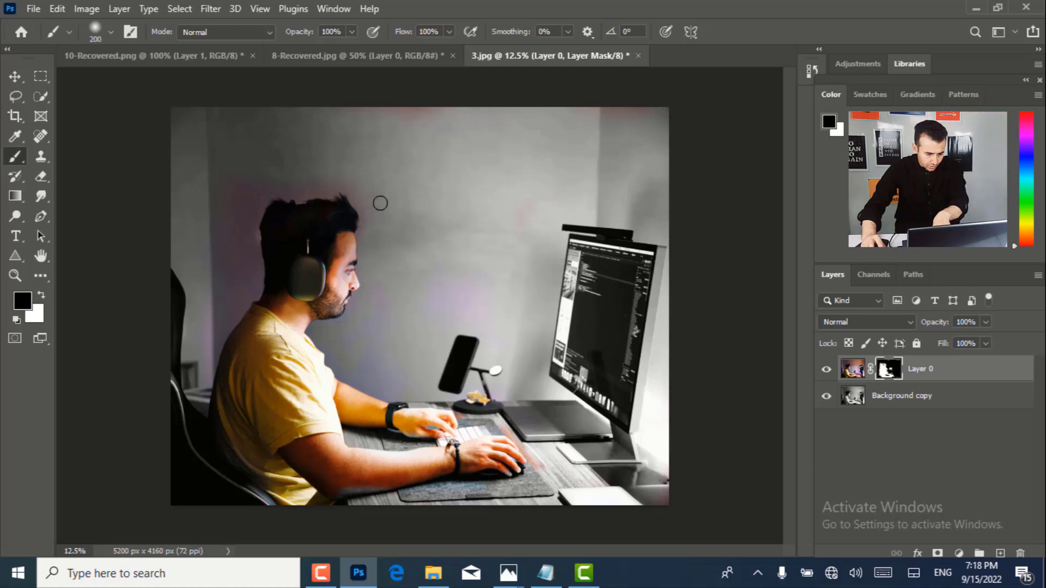
key(bracketright)
key(bracketright)
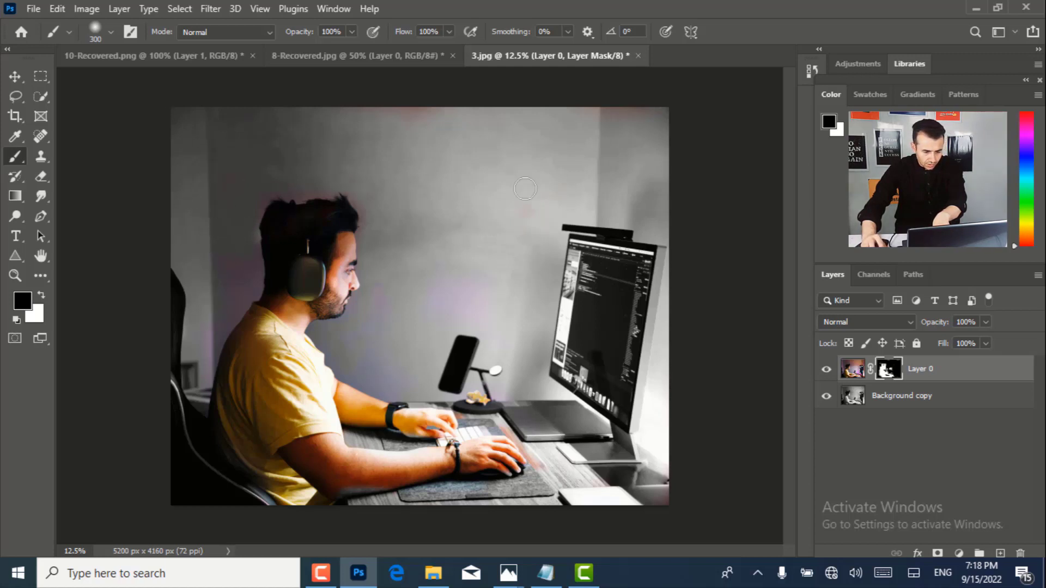
Swap the foreground and background colours between black and white several times, leaving white as the foreground colour
key(x)
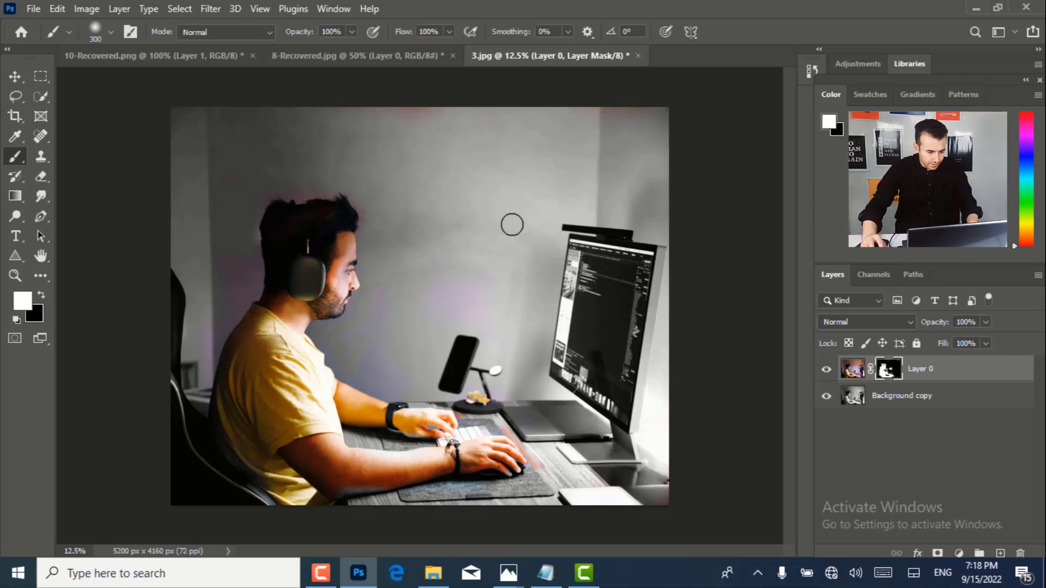
key(x)
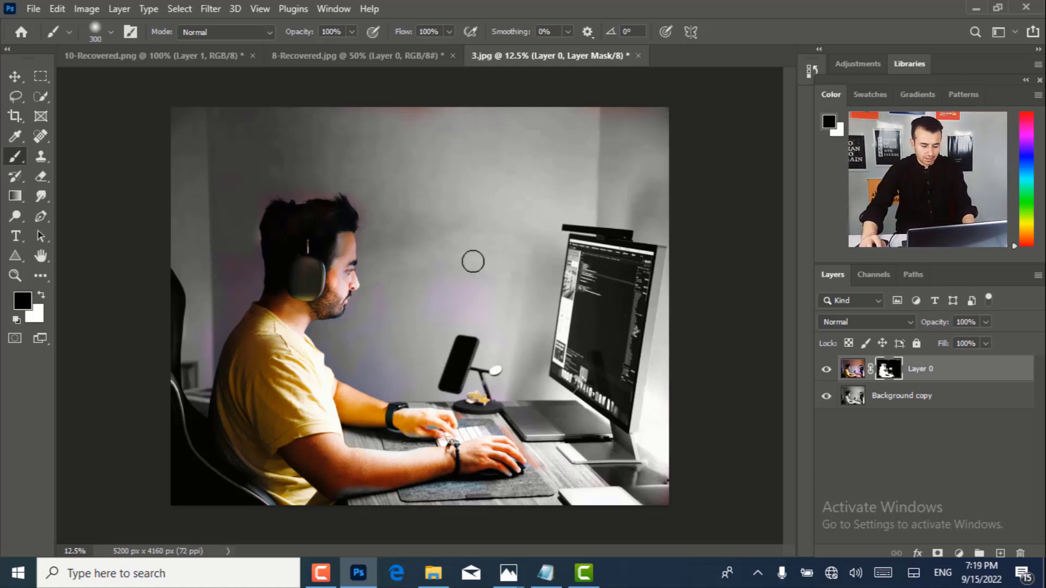
key(x)
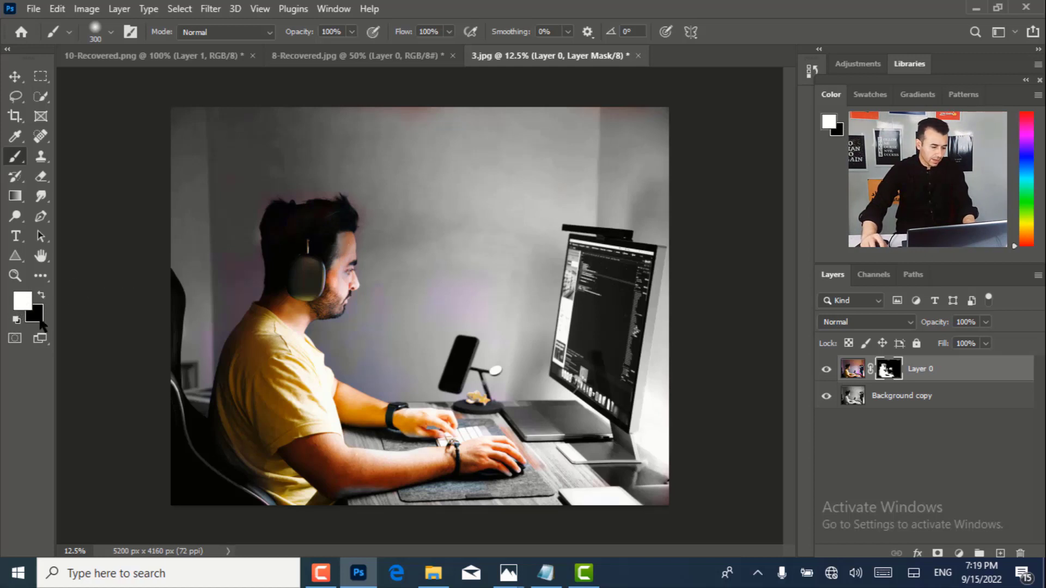
click(30, 307)
text(x)
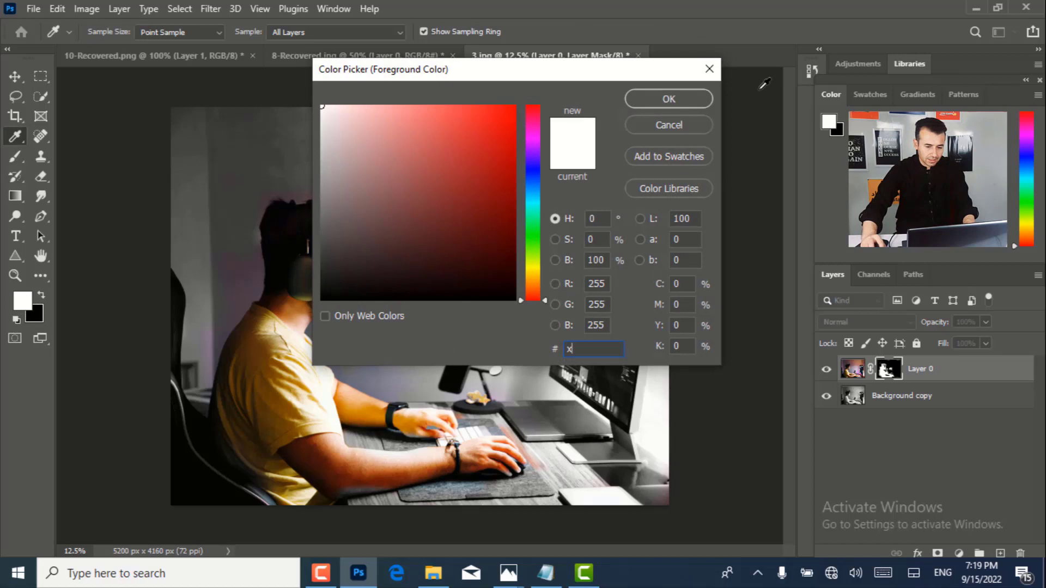
click(709, 68)
click(513, 220)
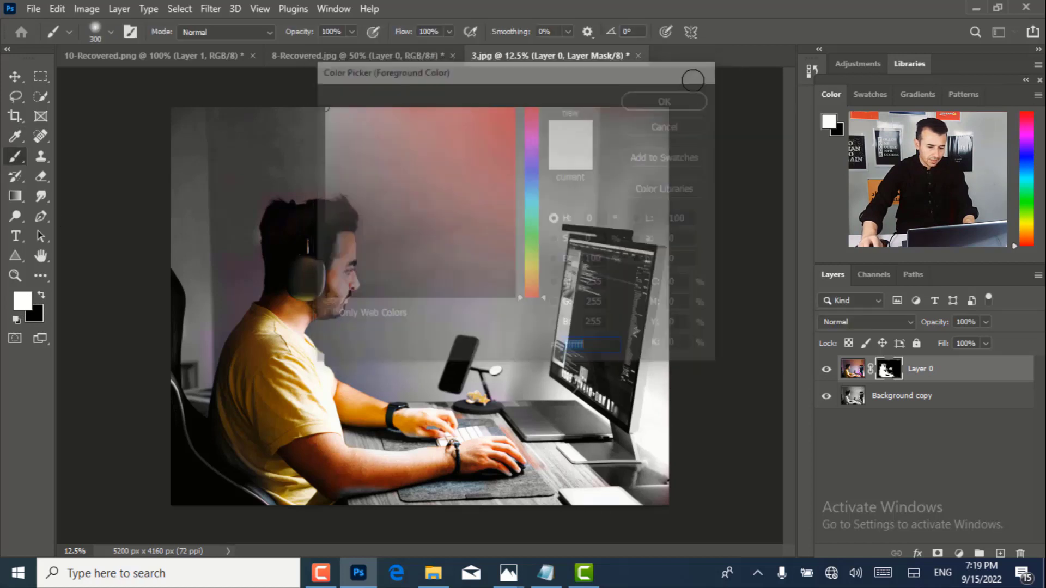
key(x)
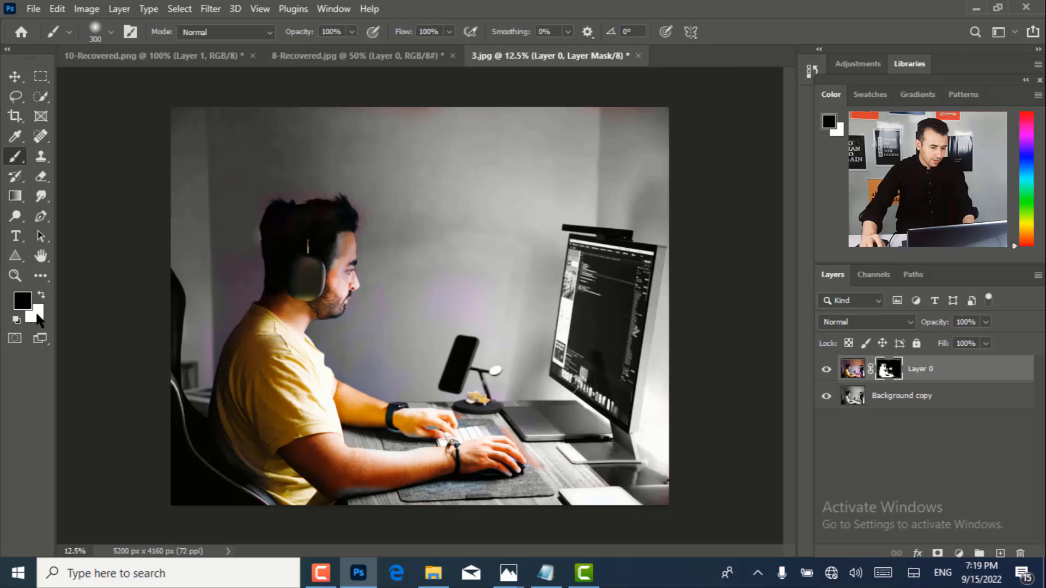
key(x)
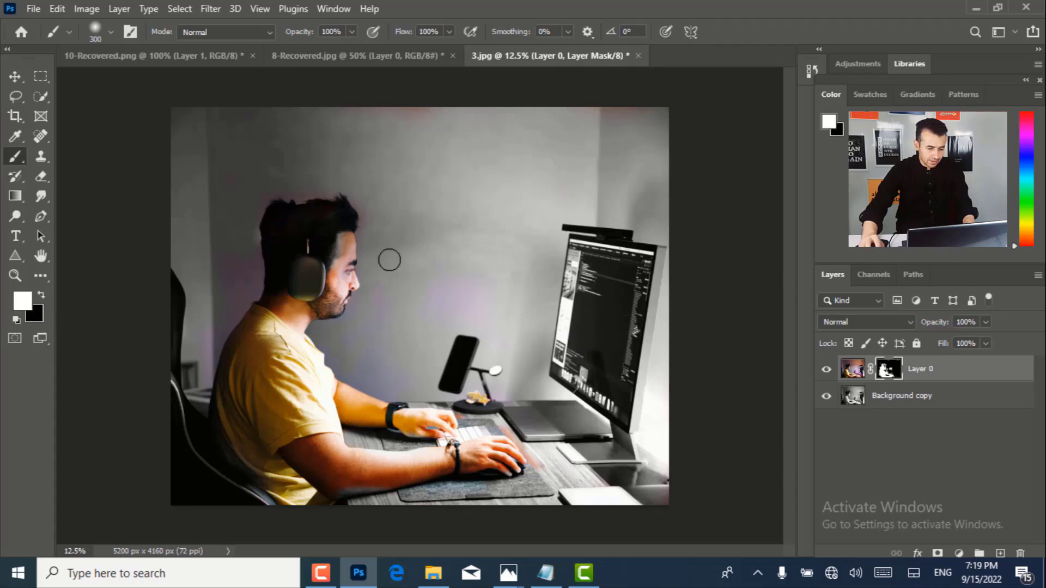
Paint black on Layer 0's mask over the man's face, and paint the same area back with white
mouse_move(329, 250)
mouse_down()
mouse_move(318, 266)
mouse_move(355, 282)
mouse_up()
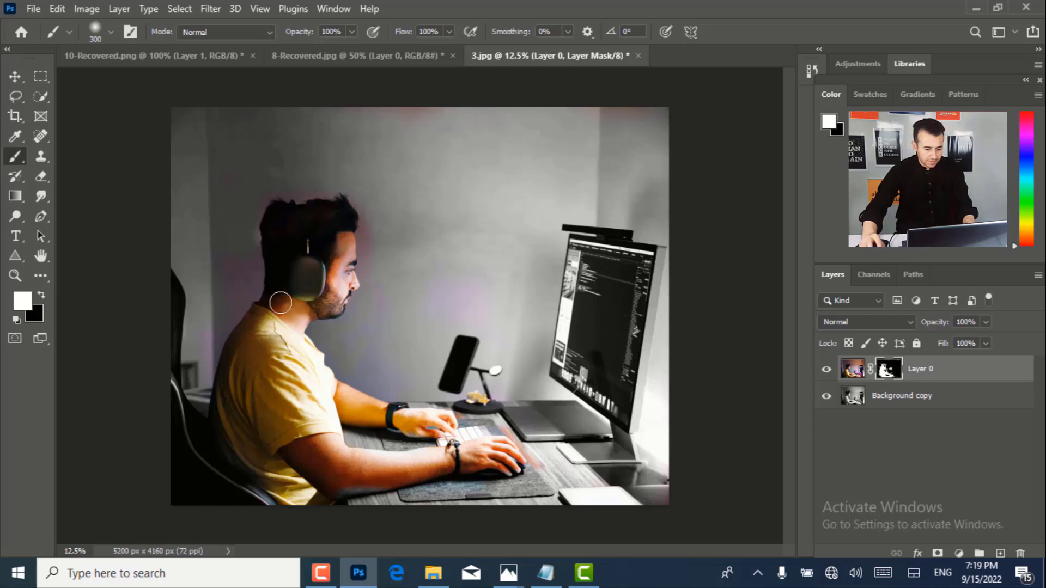
key(x)
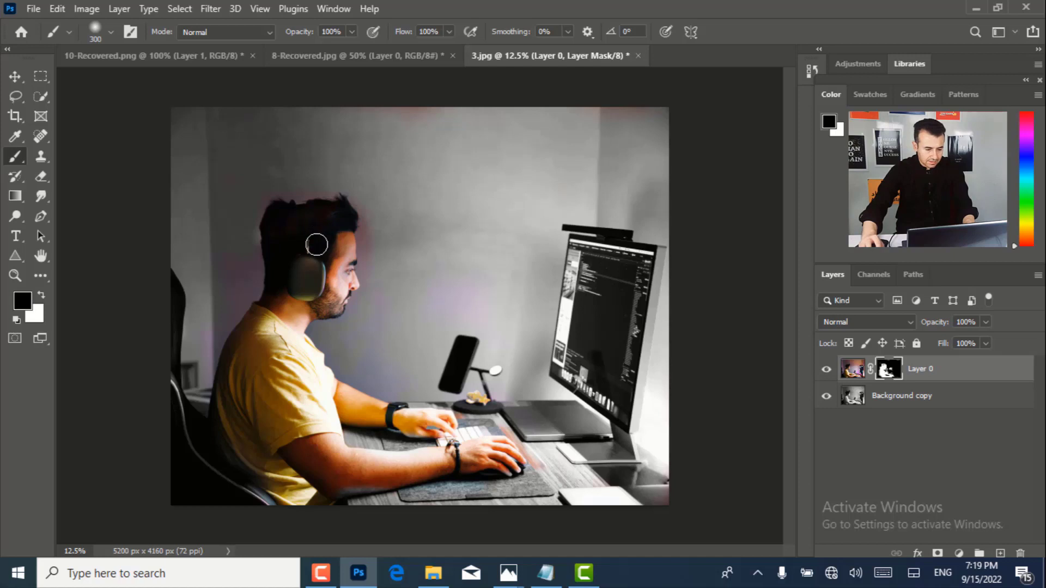
mouse_move(317, 244)
mouse_down()
mouse_move(344, 279)
mouse_move(335, 251)
mouse_up()
key(x)
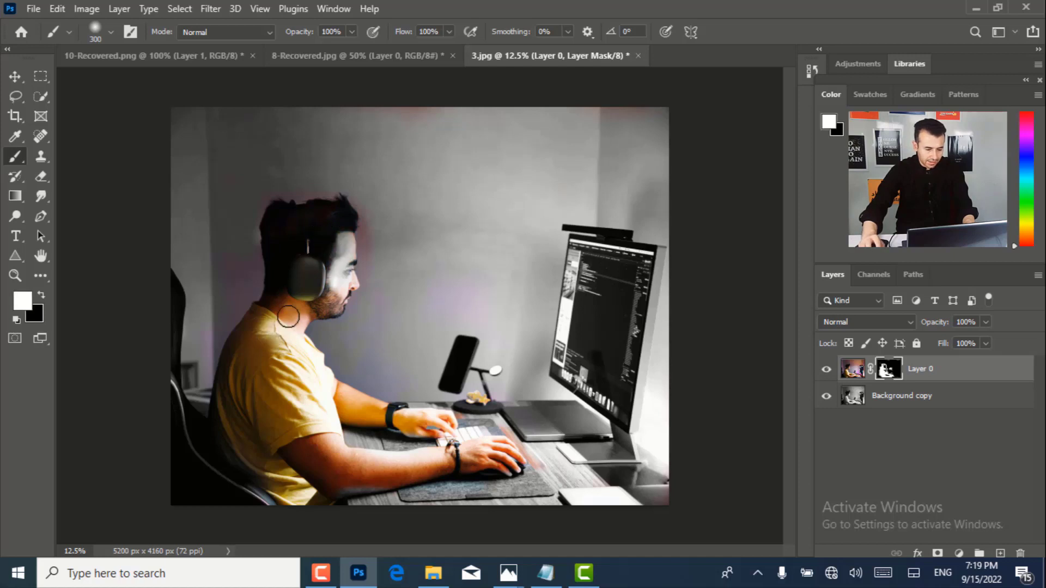
mouse_move(339, 283)
mouse_down()
mouse_move(293, 265)
mouse_move(299, 300)
mouse_up()
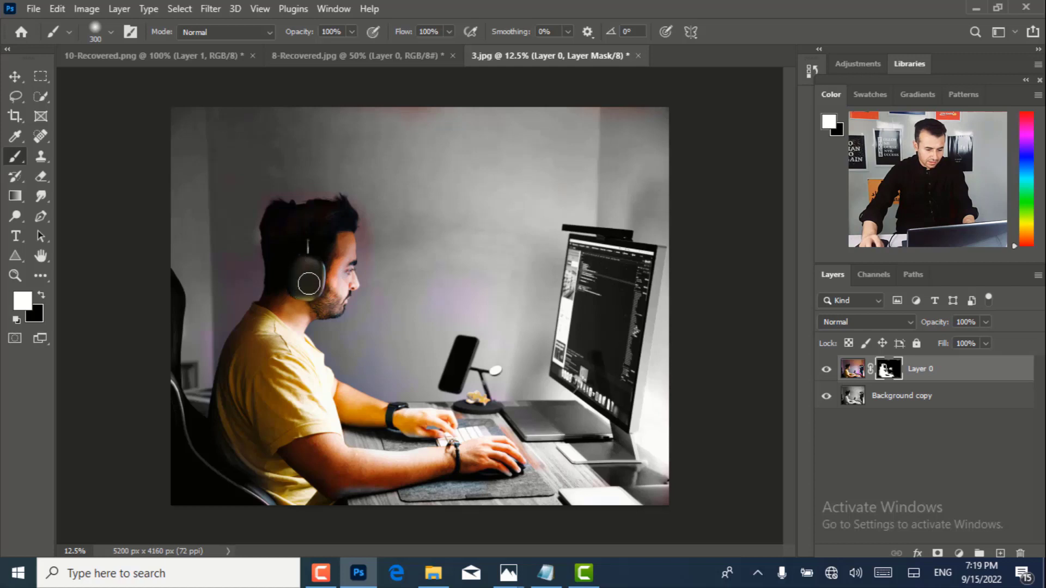
Examine the mask edges around the man's head and the wall behind him, both close up and in the whole picture
key(z)
alt+click(309, 256)
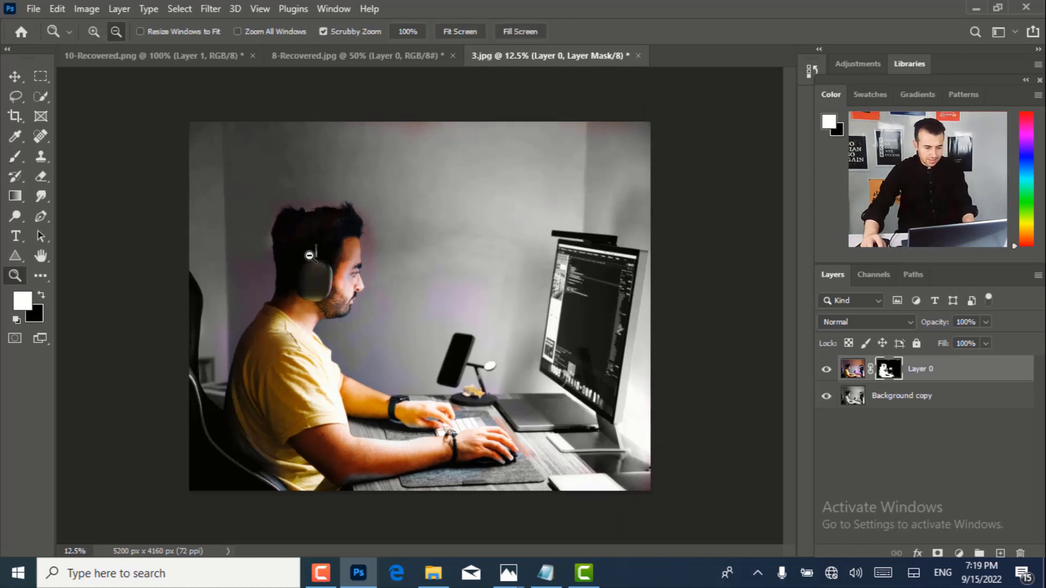
alt+click(310, 254)
alt+click(334, 275)
click(365, 289)
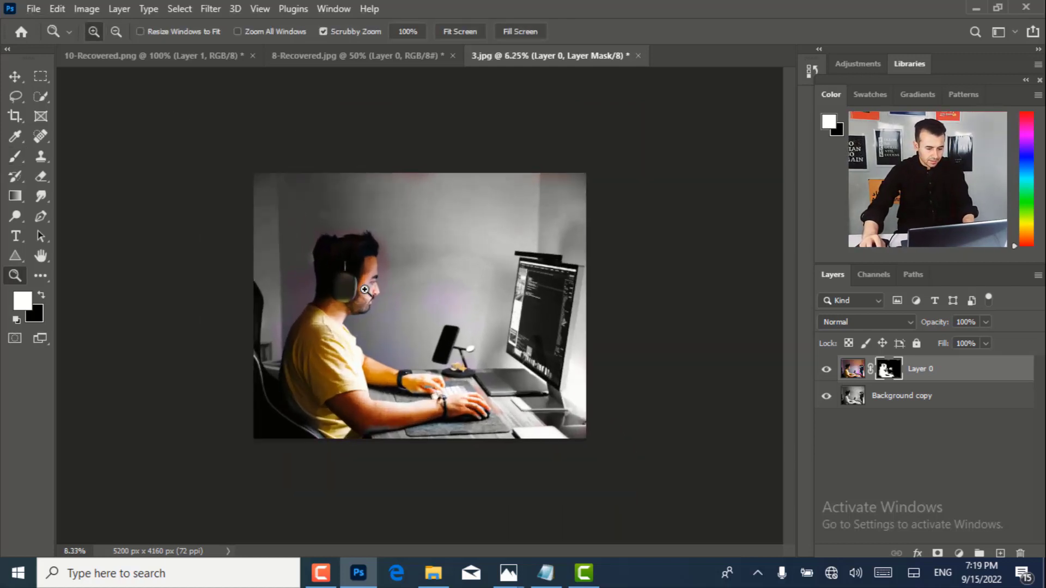
click(341, 280)
click(312, 272)
click(306, 255)
click(306, 253)
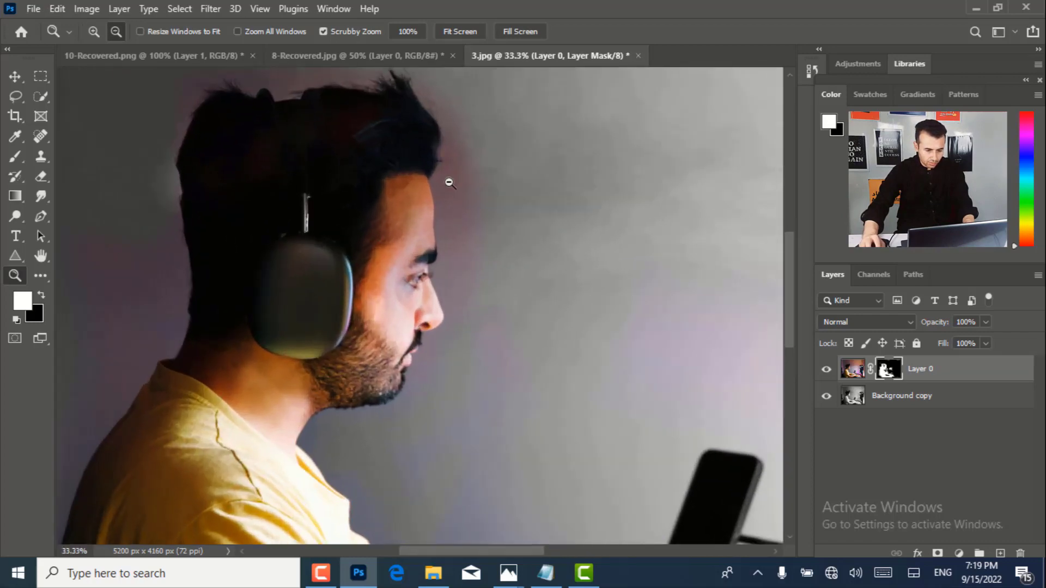
drag(430, 193, 37, 244)
alt+click(372, 281)
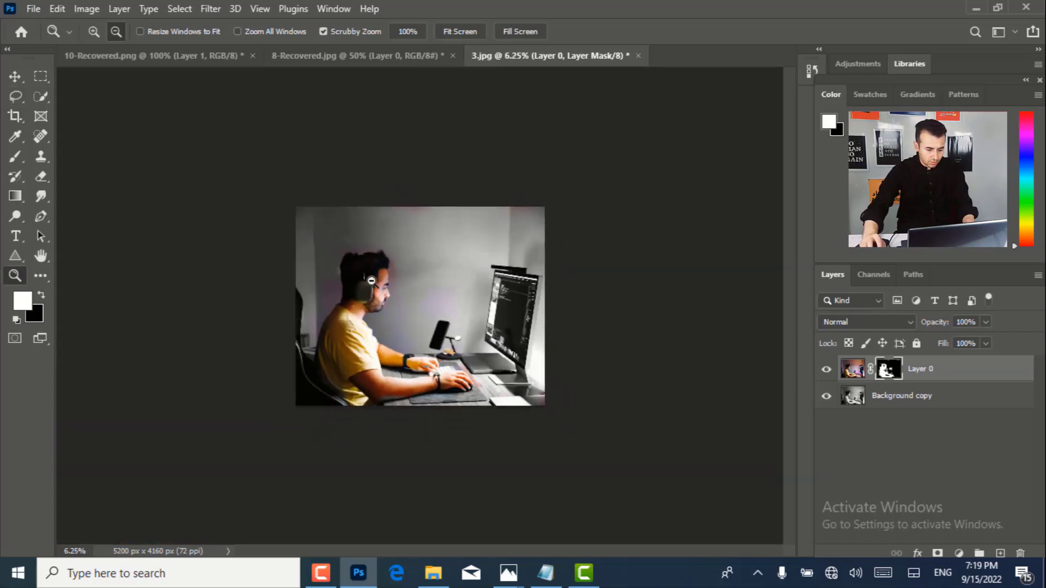
click(370, 285)
click(372, 286)
click(374, 287)
click(375, 286)
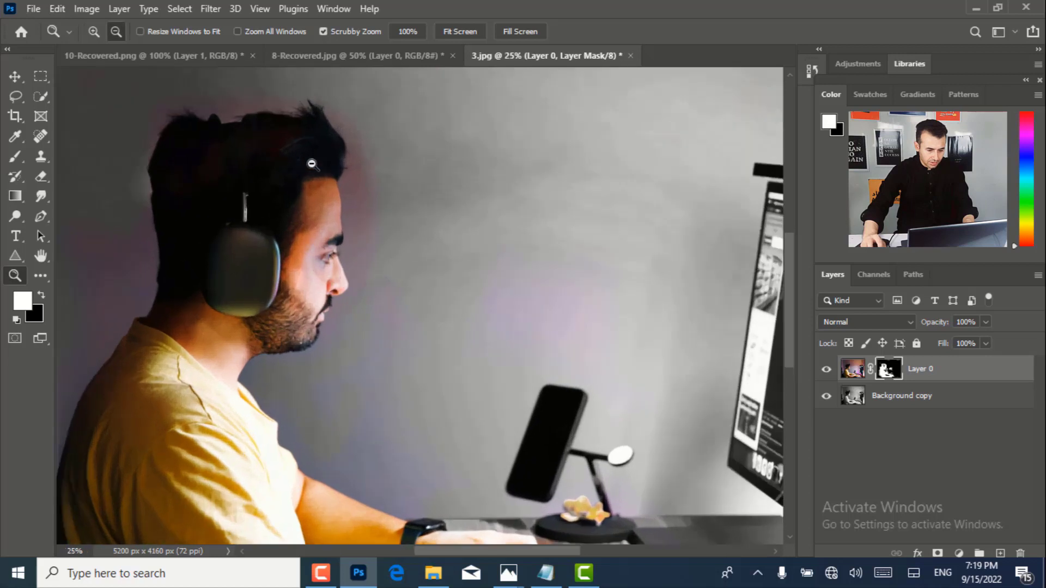
Paint black on Layer 0's mask over the tinted wall between the man's face and the phone, using brush sizes 200 and 250
click(15, 156)
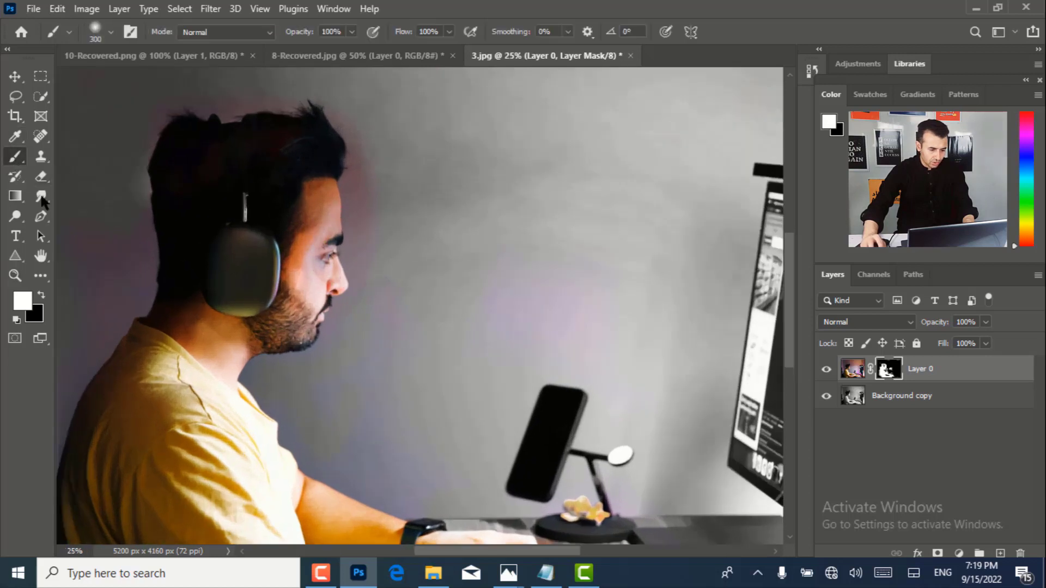
key(bracketleft)
key(bracketleft)
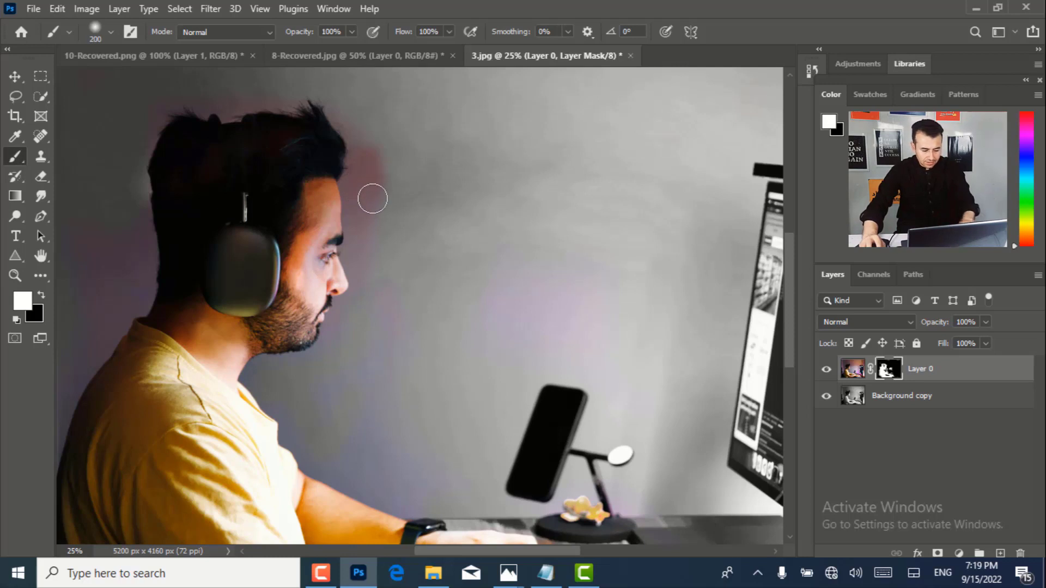
key(x)
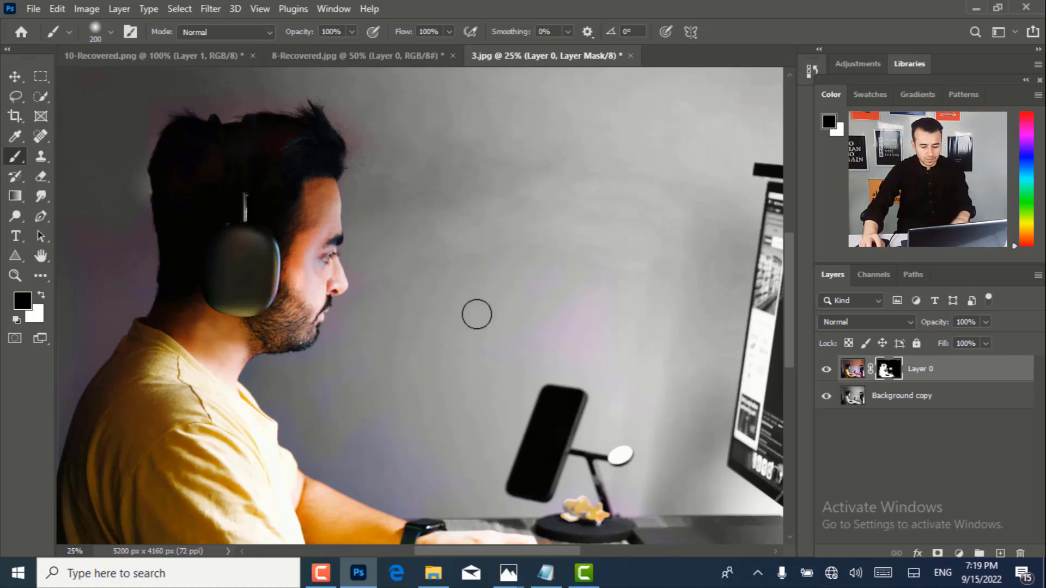
key(bracketright)
key(bracketright)
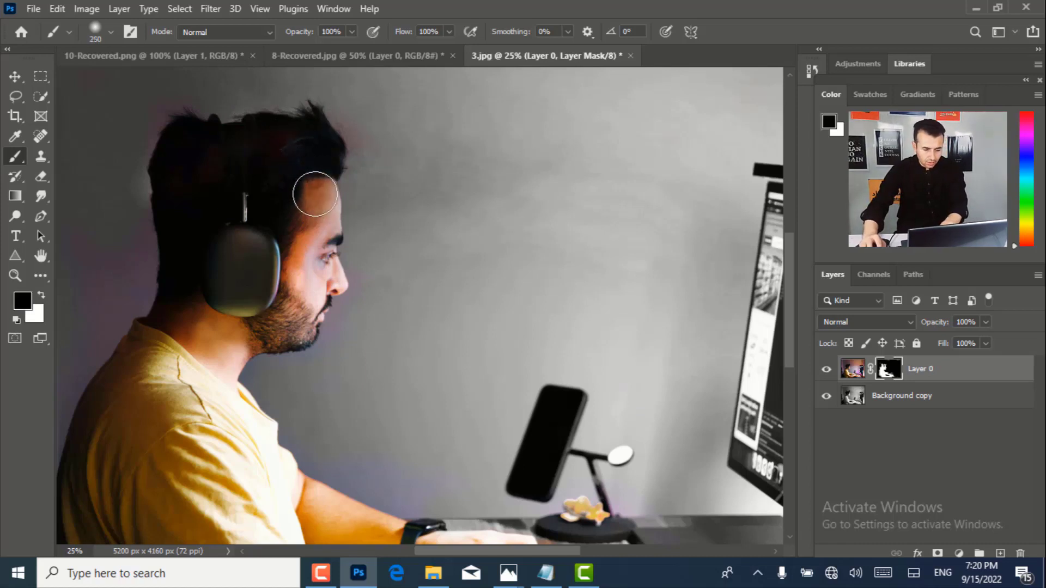
Set the mask brush size to 150 and make white the foreground colour
key(bracketleft)
key(bracketleft)
key(x)
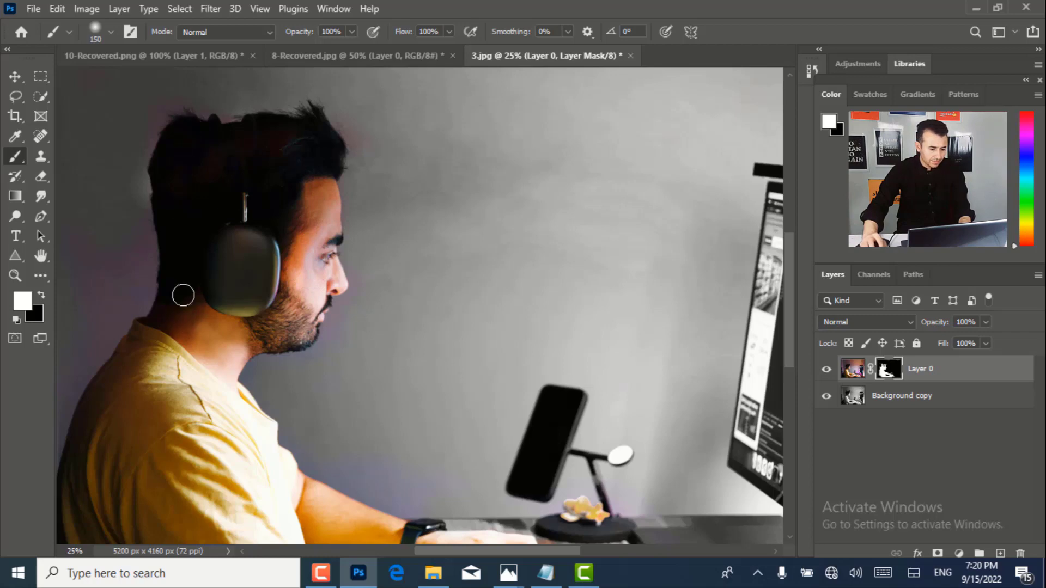
key(z)
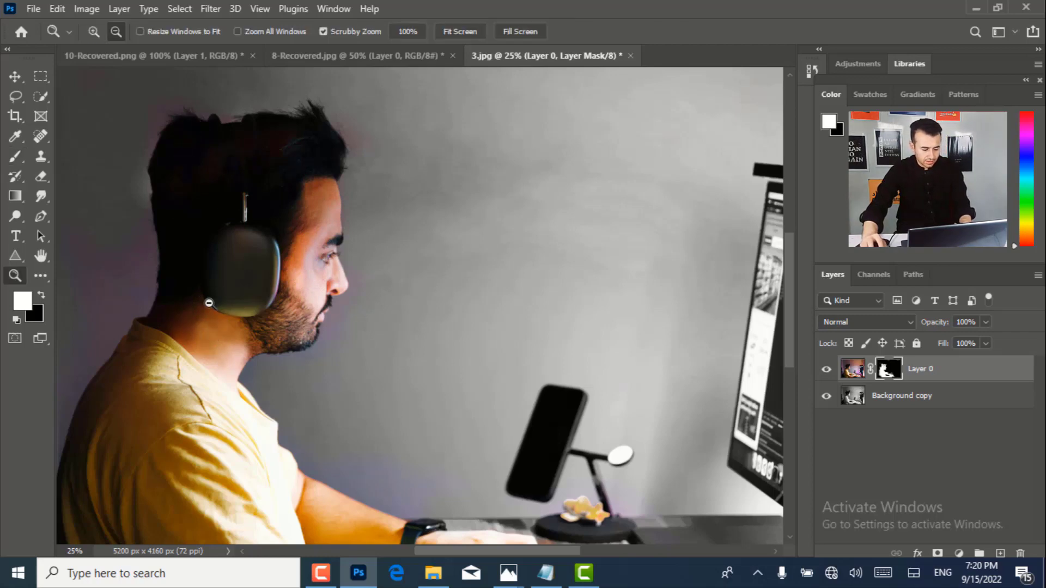
alt+click(220, 301)
alt+click(221, 299)
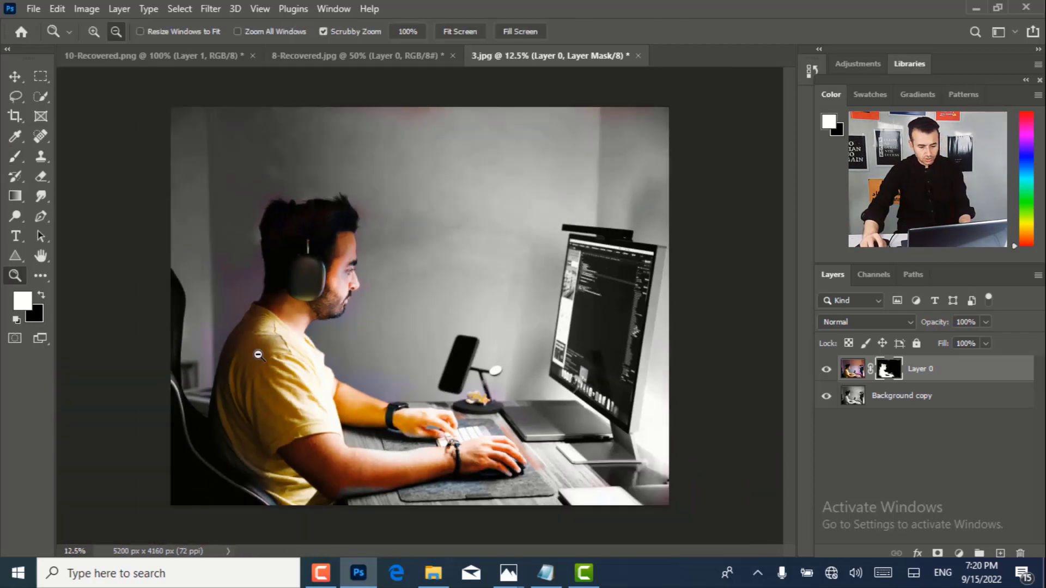